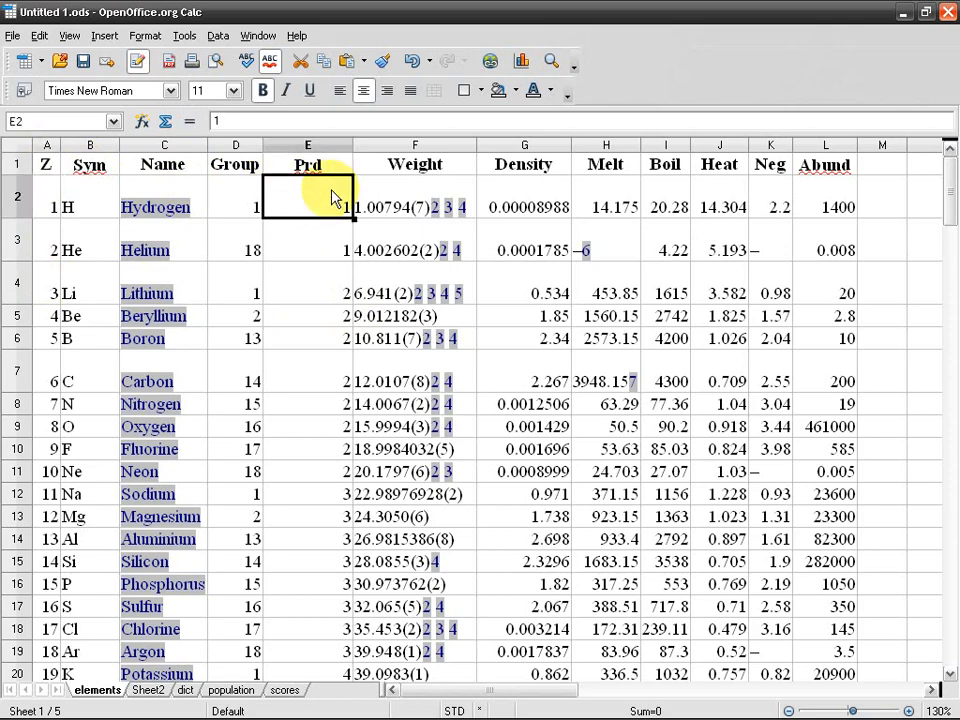
mouse_move(949, 193)
mouse_down()
mouse_move(951, 602)
mouse_move(951, 195)
mouse_up()
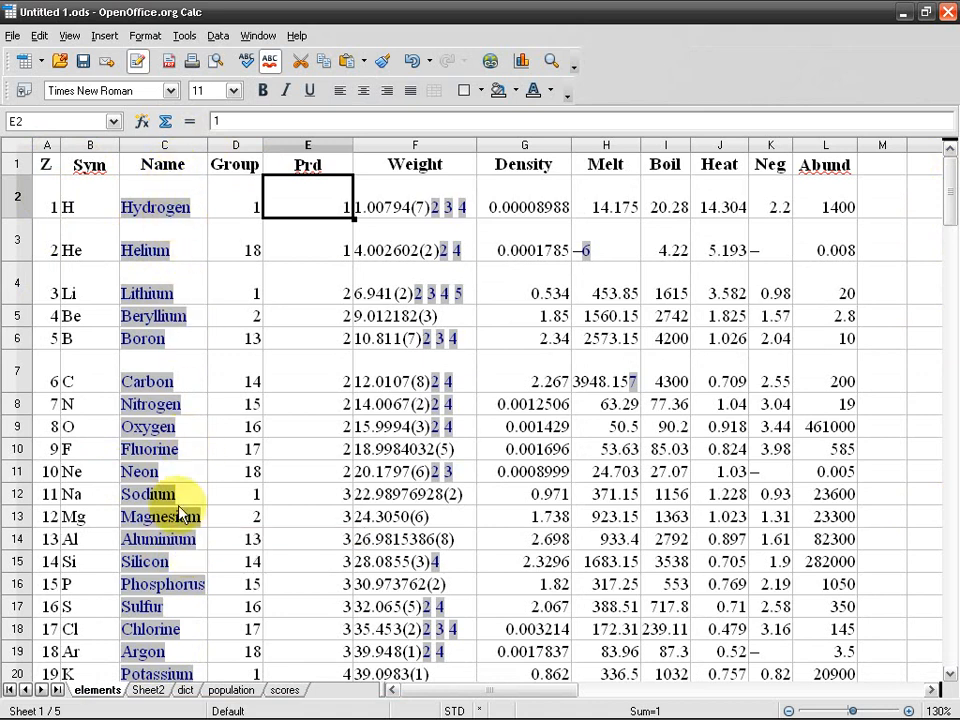
click(175, 176)
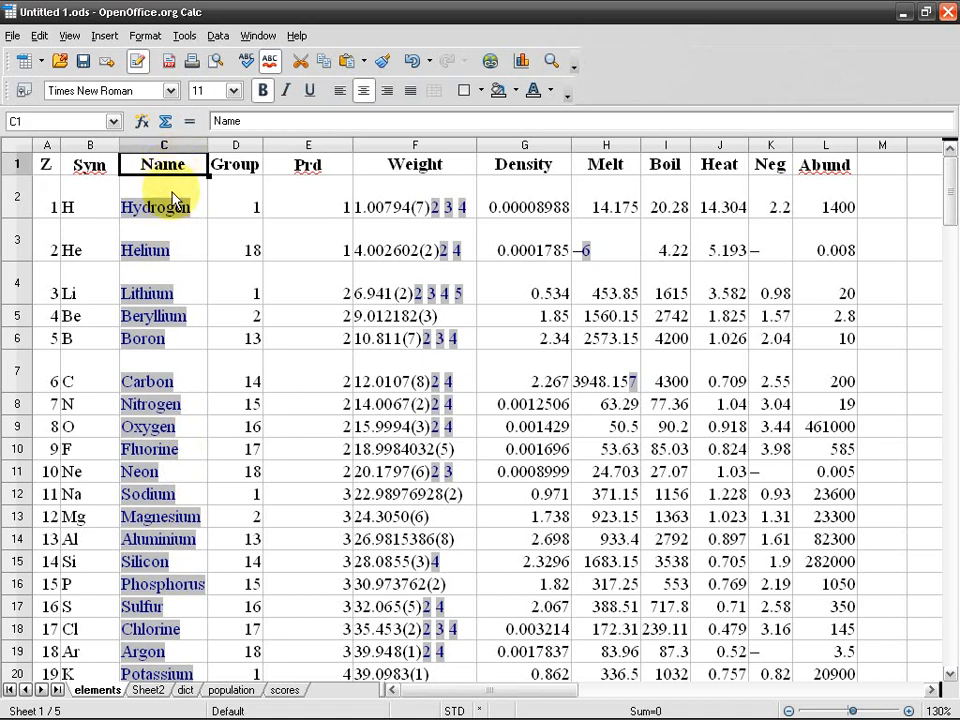
click(338, 245)
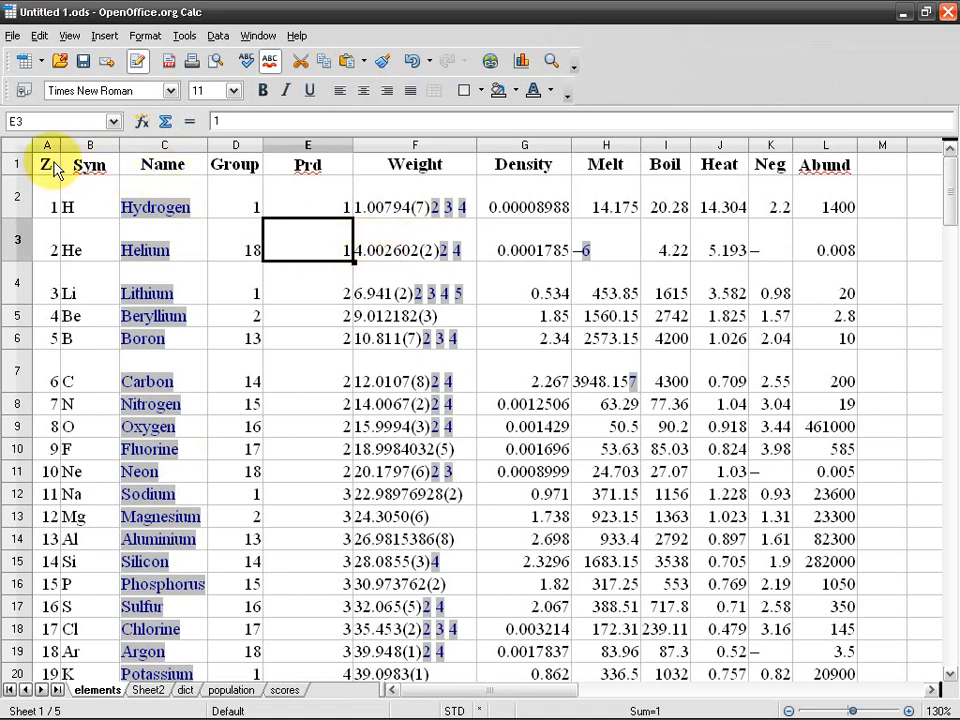
Select columns A through L, and separately select the full periodic-table range A1:L119 from the Z header cell
drag(831, 146, 20, 155)
click(306, 214)
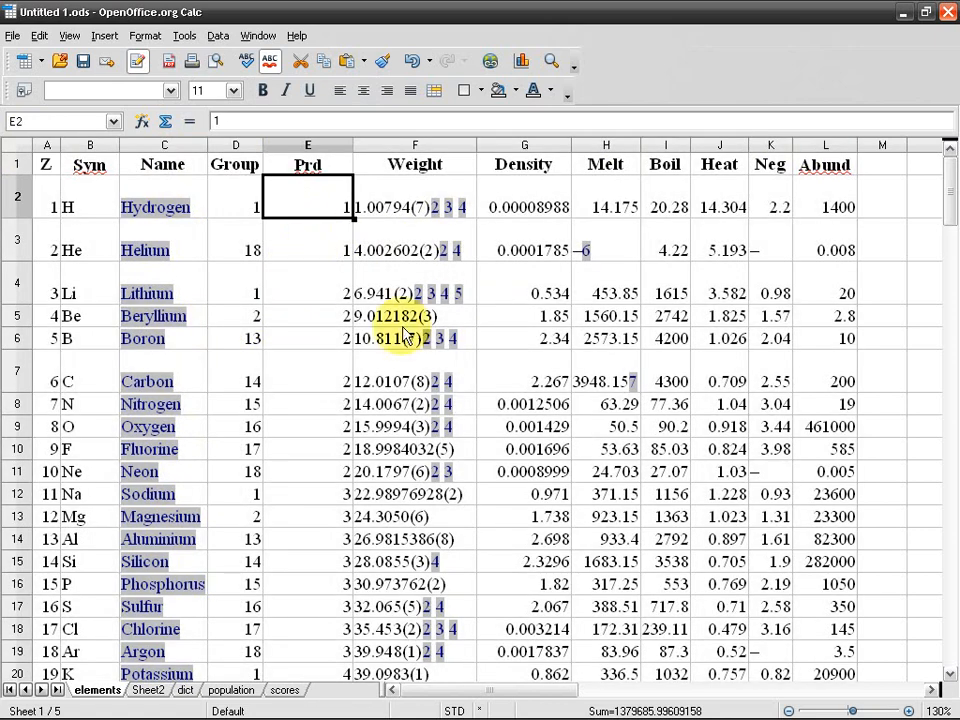
click(44, 163)
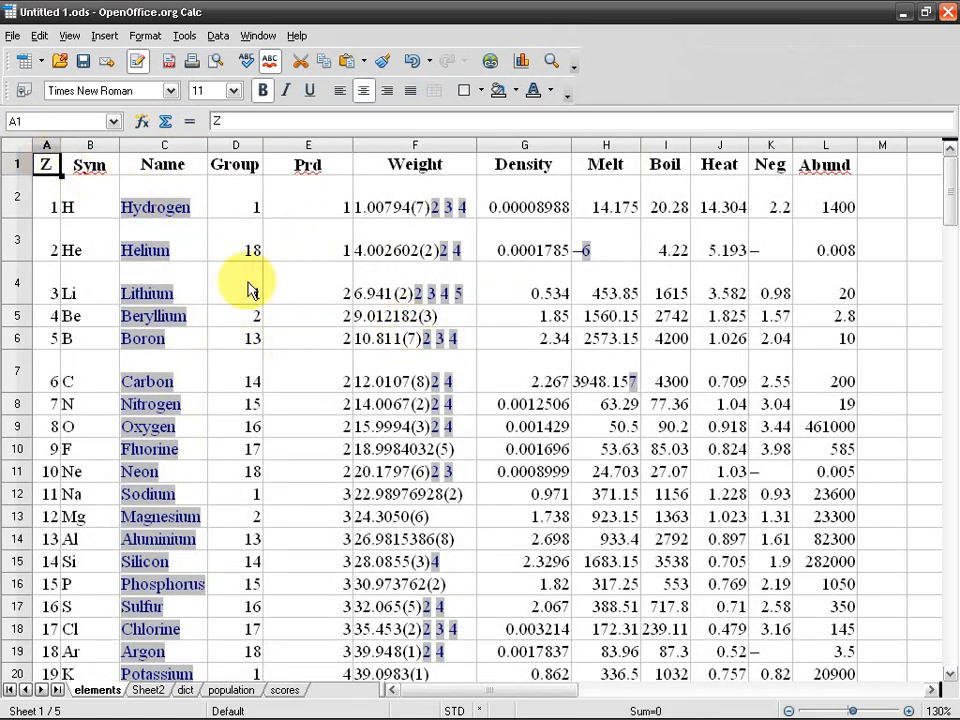
drag(57, 172, 857, 262)
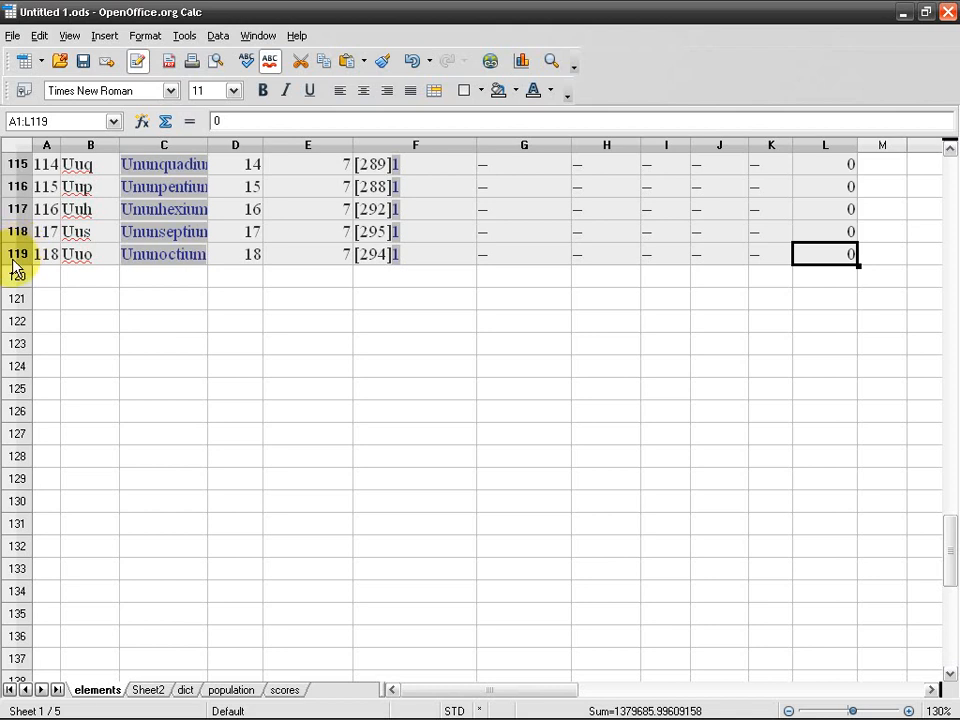
drag(949, 542, 950, 185)
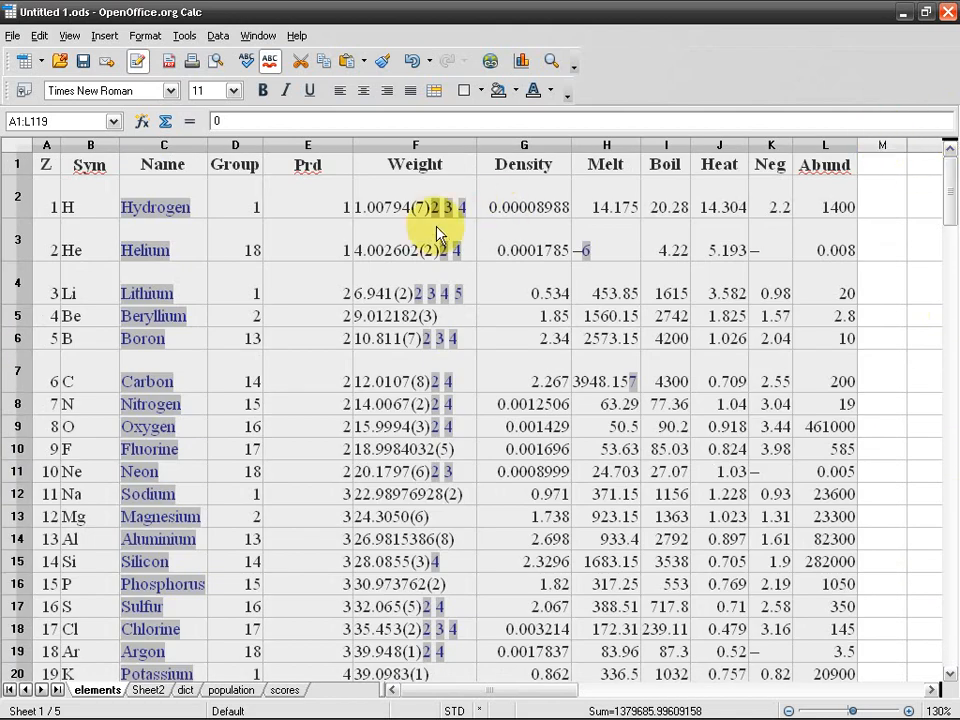
Select the whole data region around cell E3 and set Name as its first sort criterion
click(321, 236)
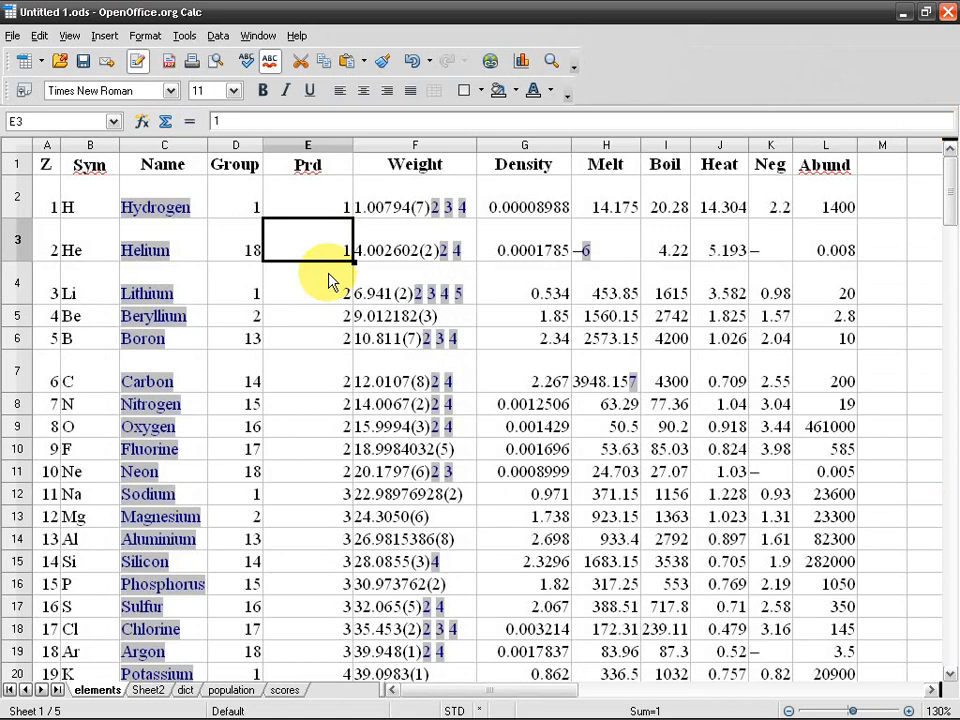
key(ctrl+KP_Multiply)
drag(950, 215, 945, 176)
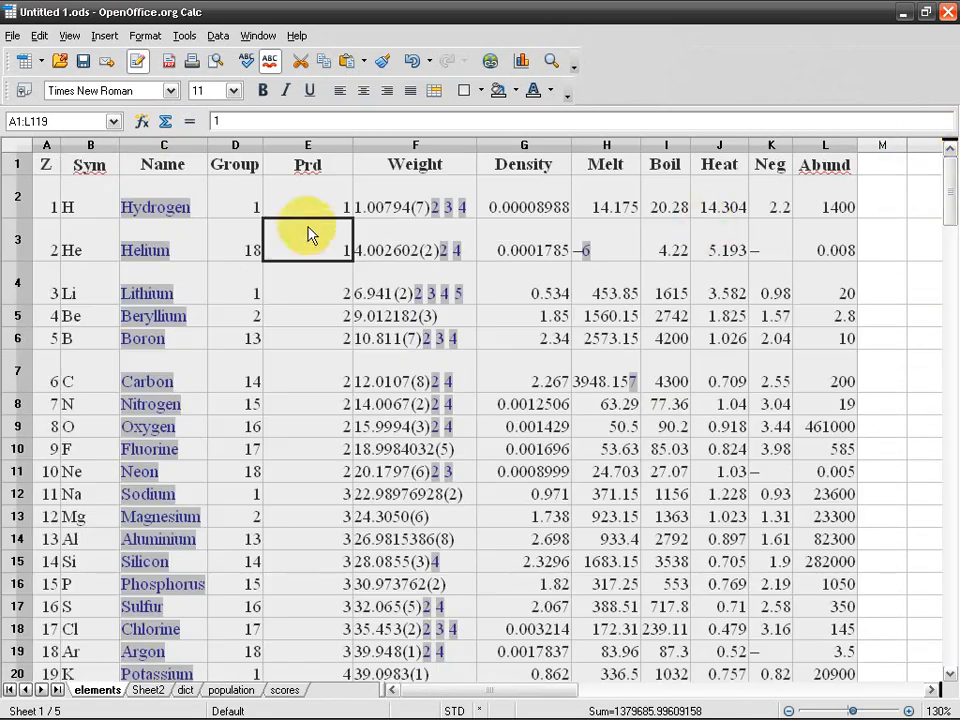
click(218, 37)
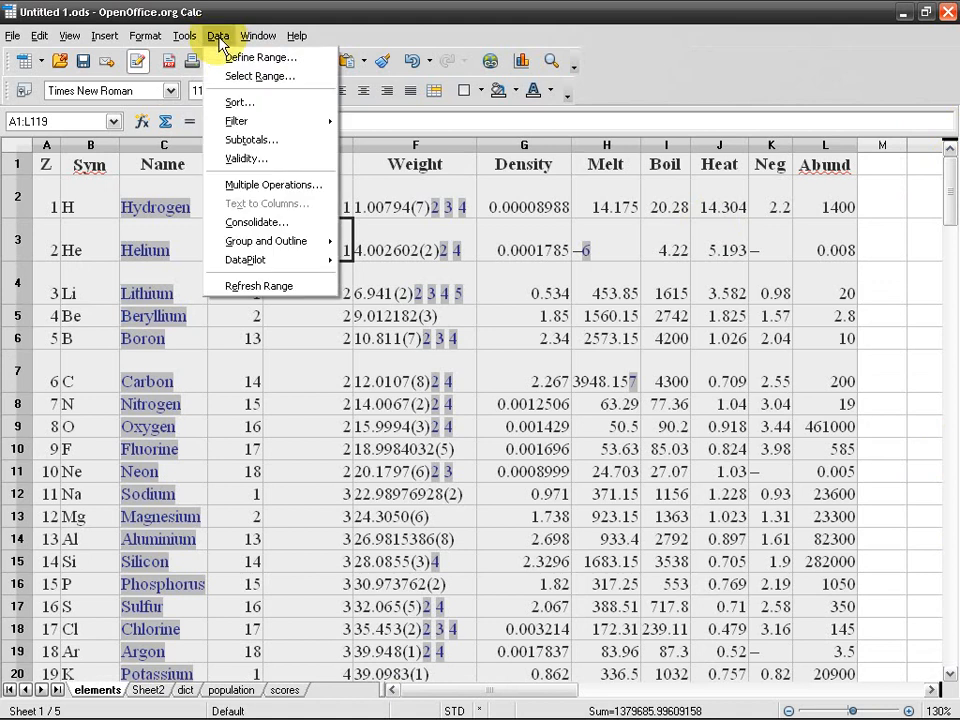
click(283, 107)
drag(355, 277, 629, 328)
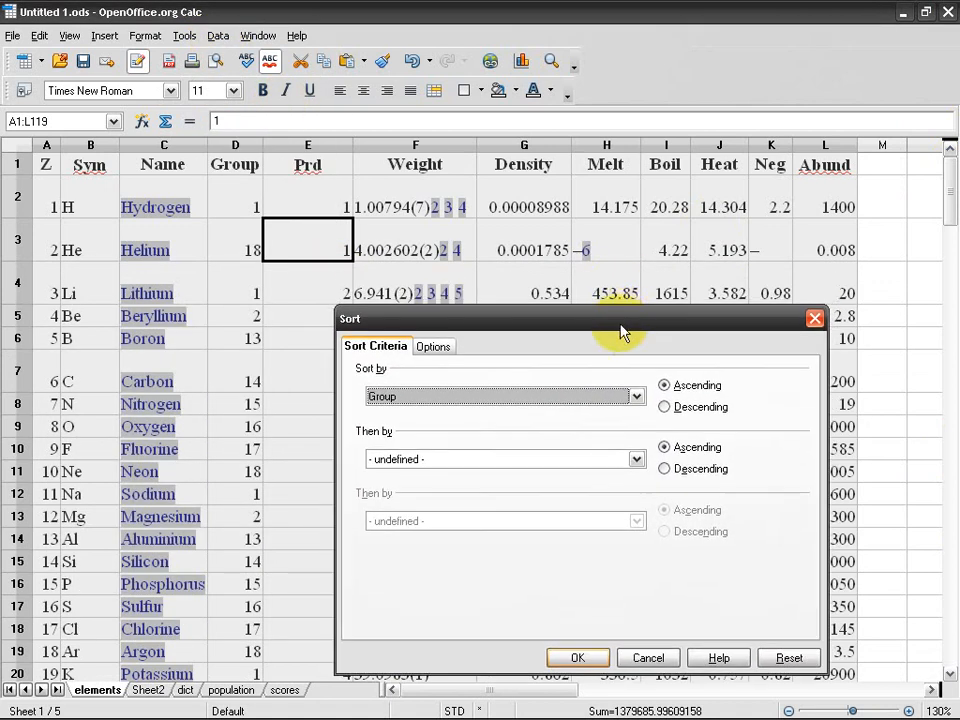
click(636, 397)
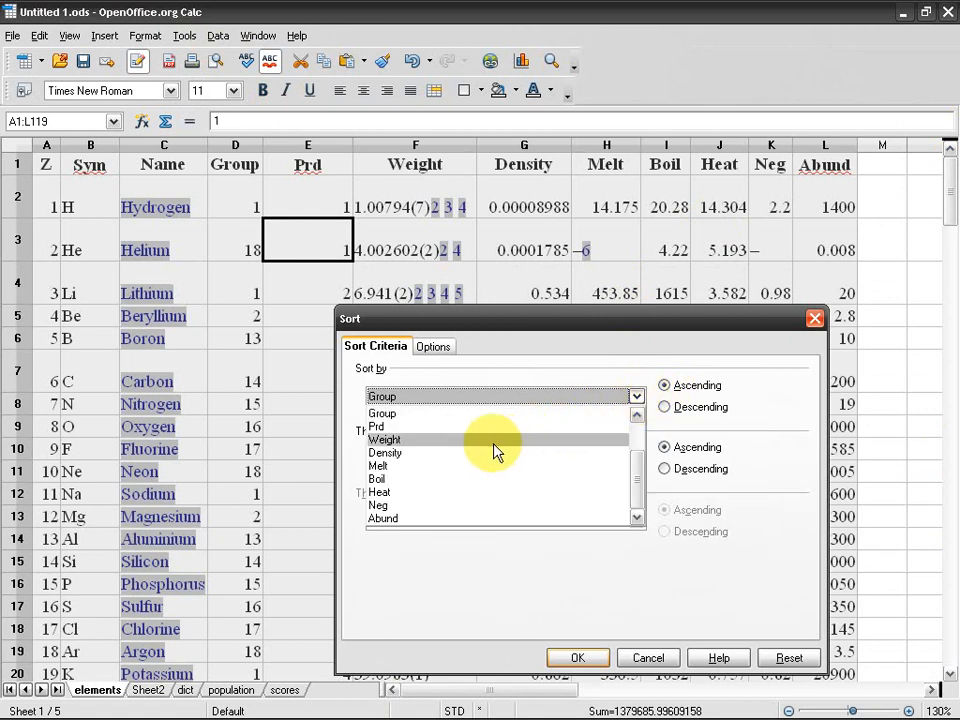
scroll(492, 452, up, 1)
click(458, 440)
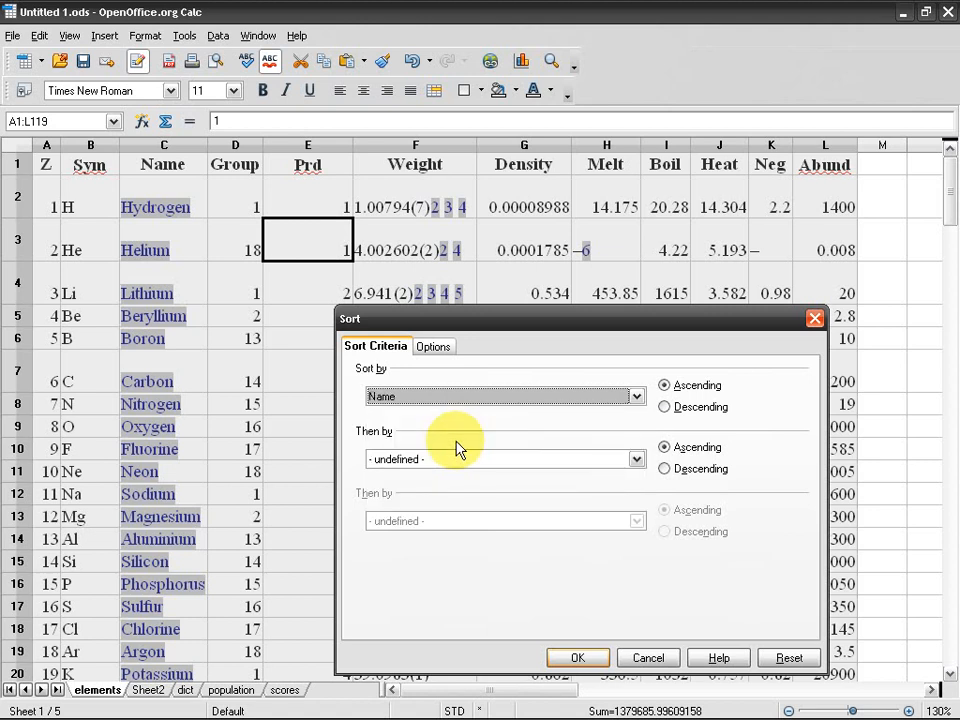
Turn off treating the first row as column labels and sort the range ascending by Column C, outputting to $N$1
click(430, 350)
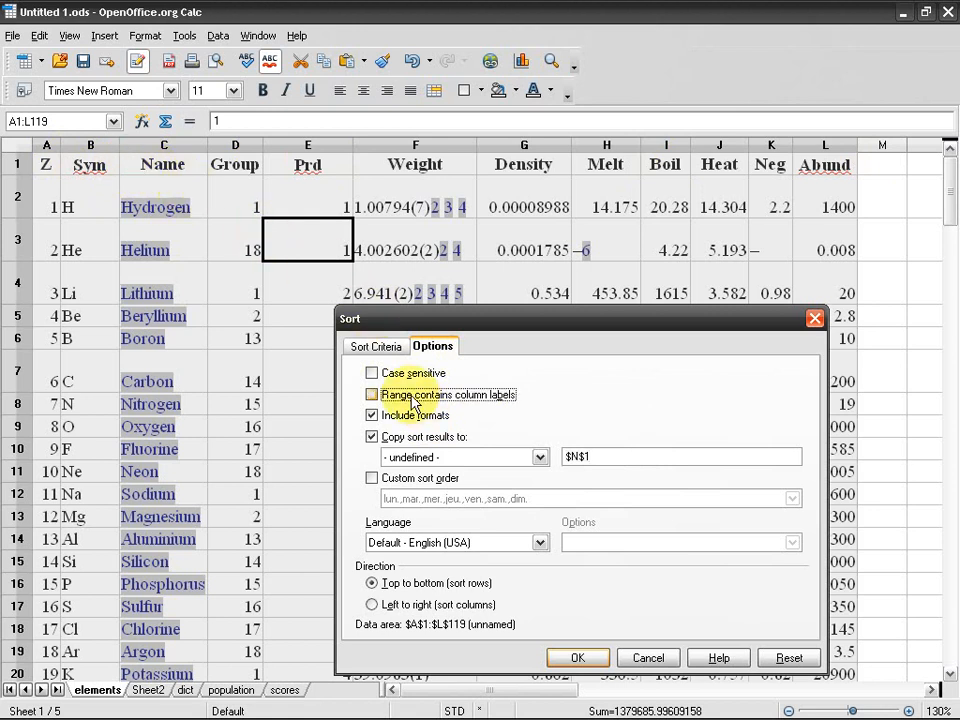
click(376, 350)
click(488, 397)
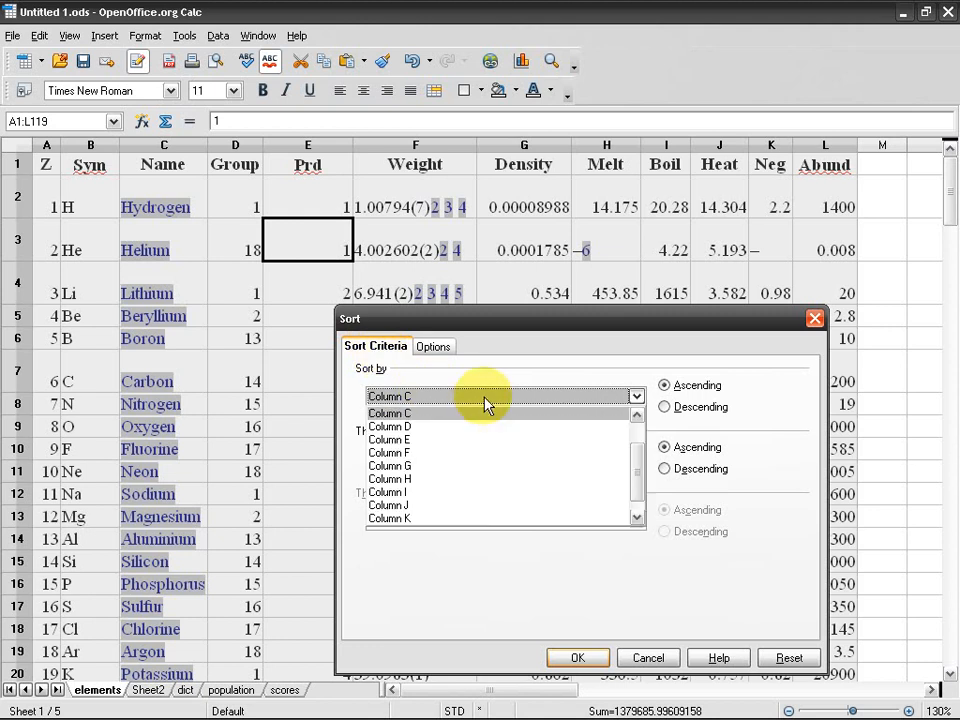
drag(636, 467, 638, 432)
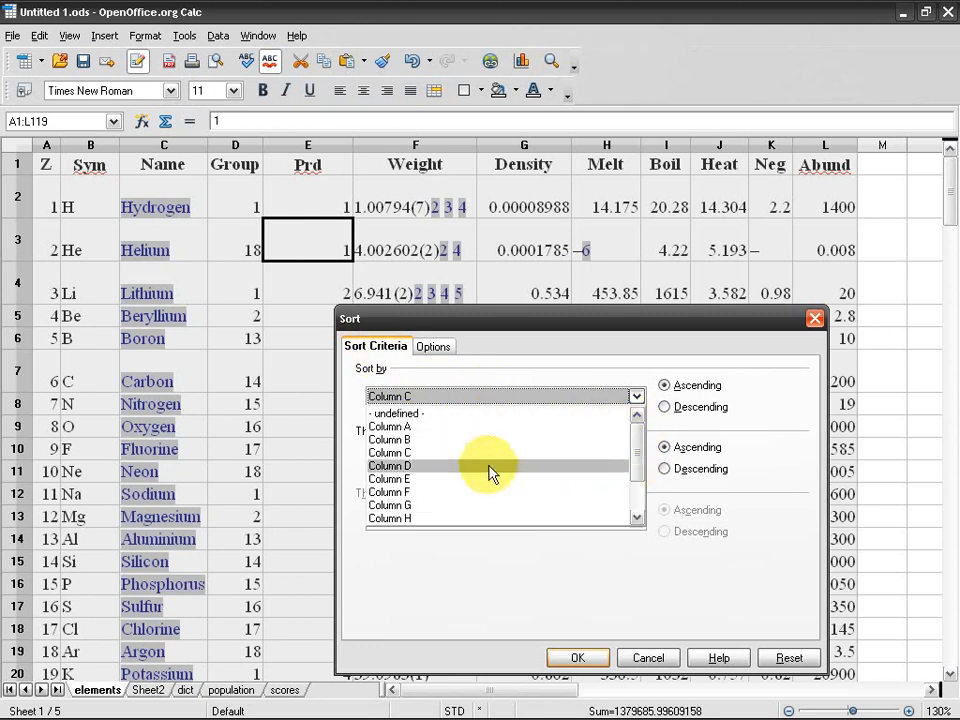
click(378, 355)
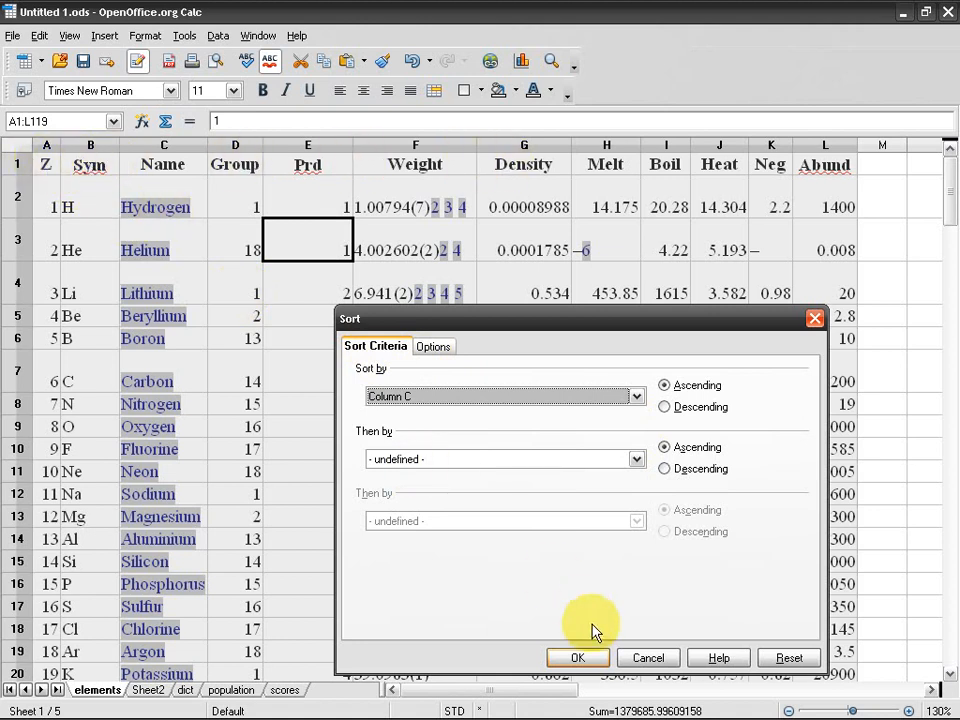
click(578, 658)
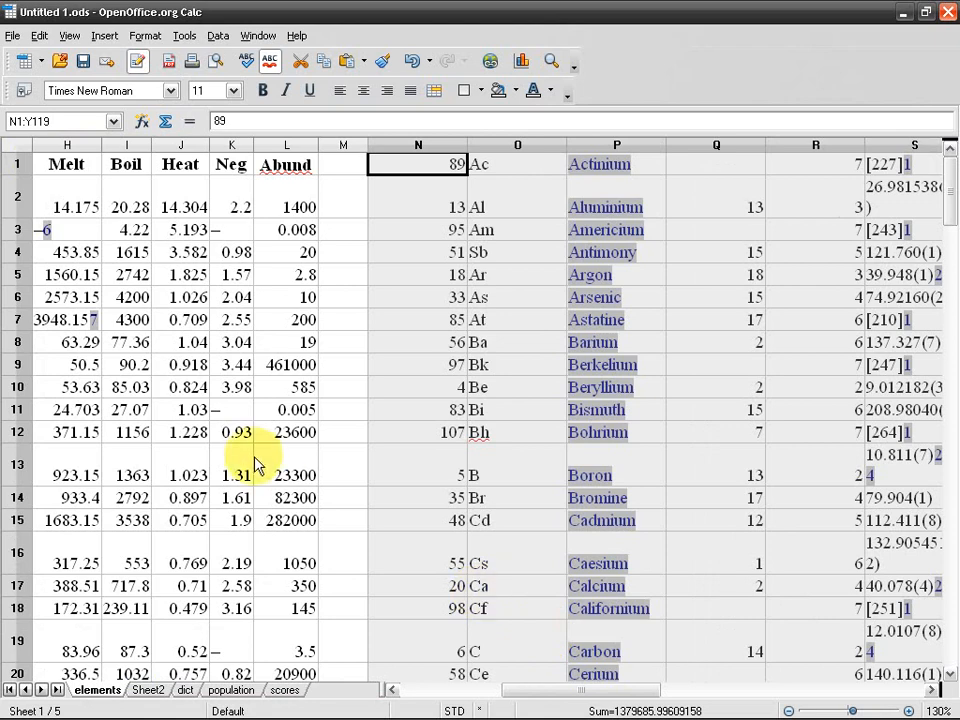
Look through the sorted copy starting at N1, and undo the last two sorts to clear that area
scroll(255, 462, down, 15)
scroll(255, 462, down, 11)
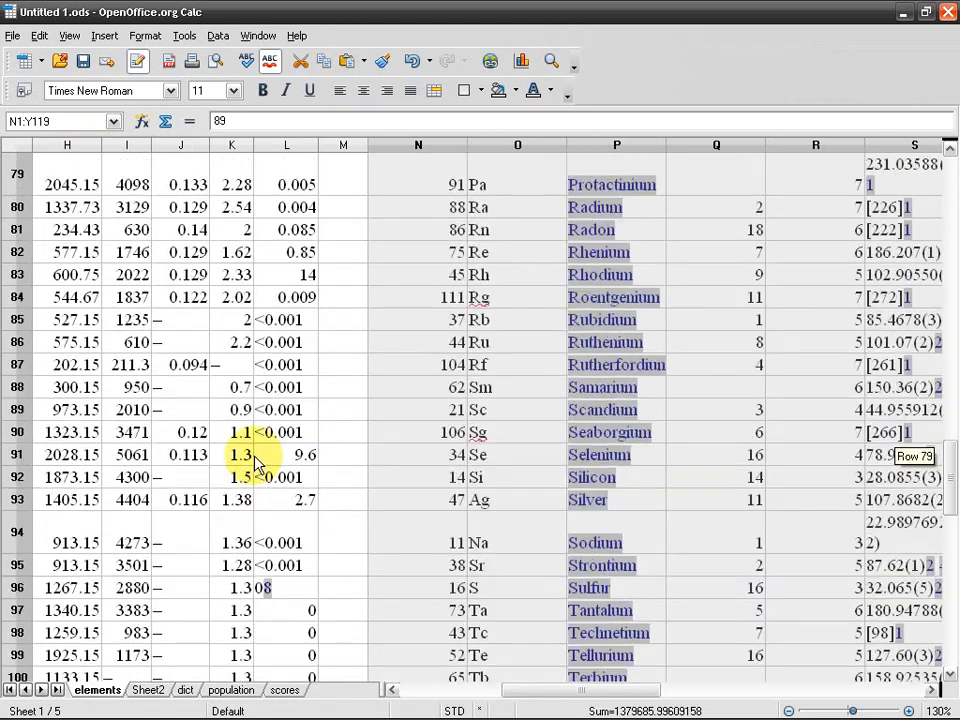
click(410, 60)
click(217, 36)
click(216, 36)
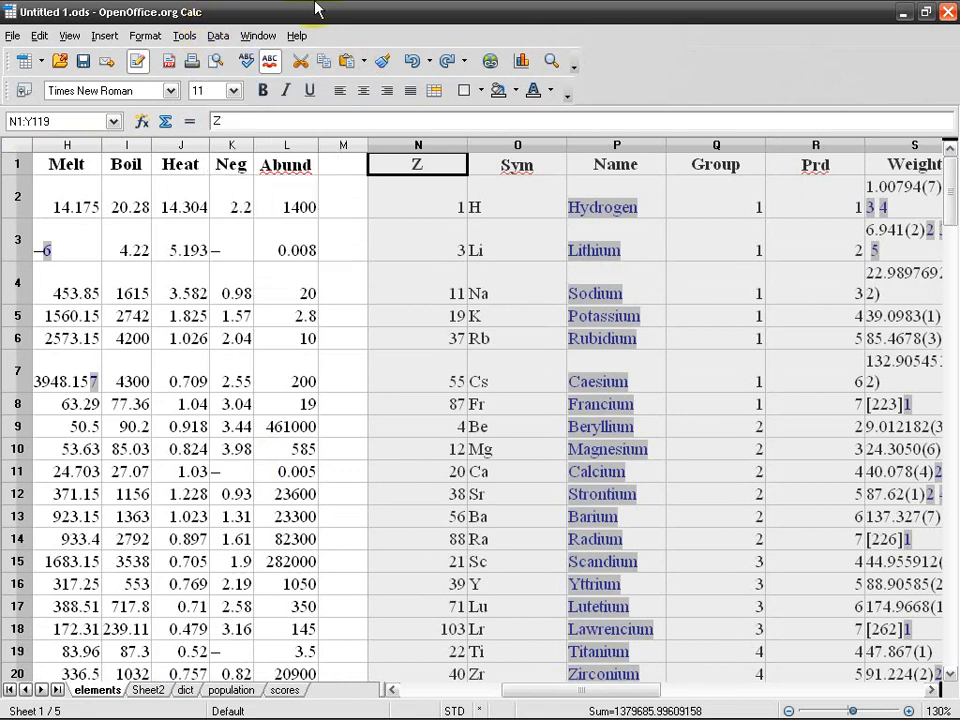
click(412, 60)
Select the whole data region around cell D5 and sort it in place by Name, ascending, keeping the range's column labels option on
drag(545, 690, 396, 690)
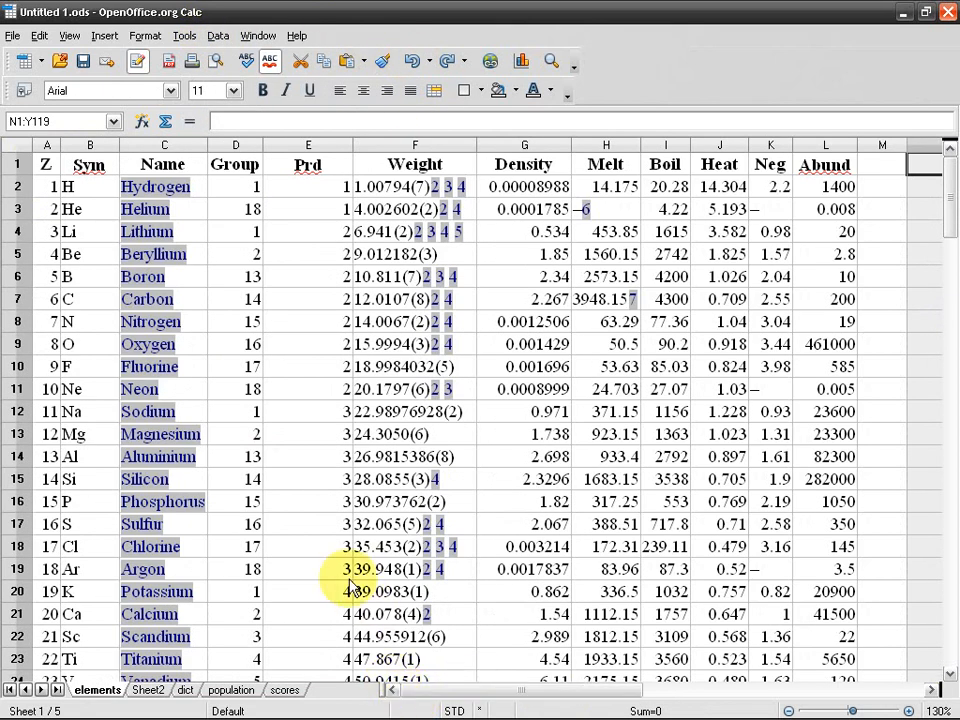
click(258, 256)
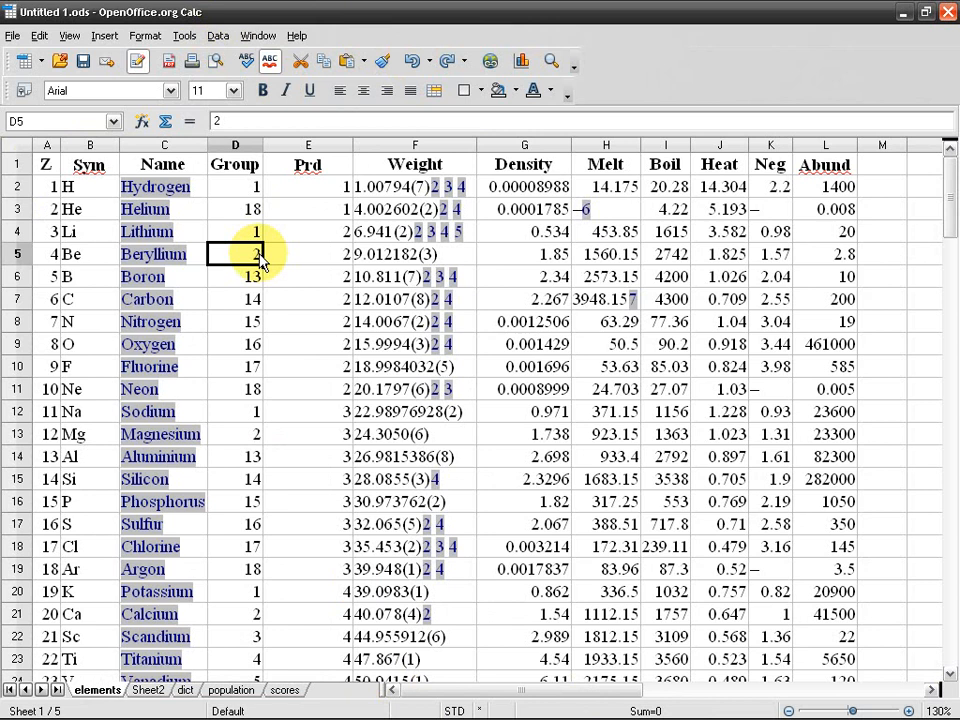
key(ctrl+KP_Multiply)
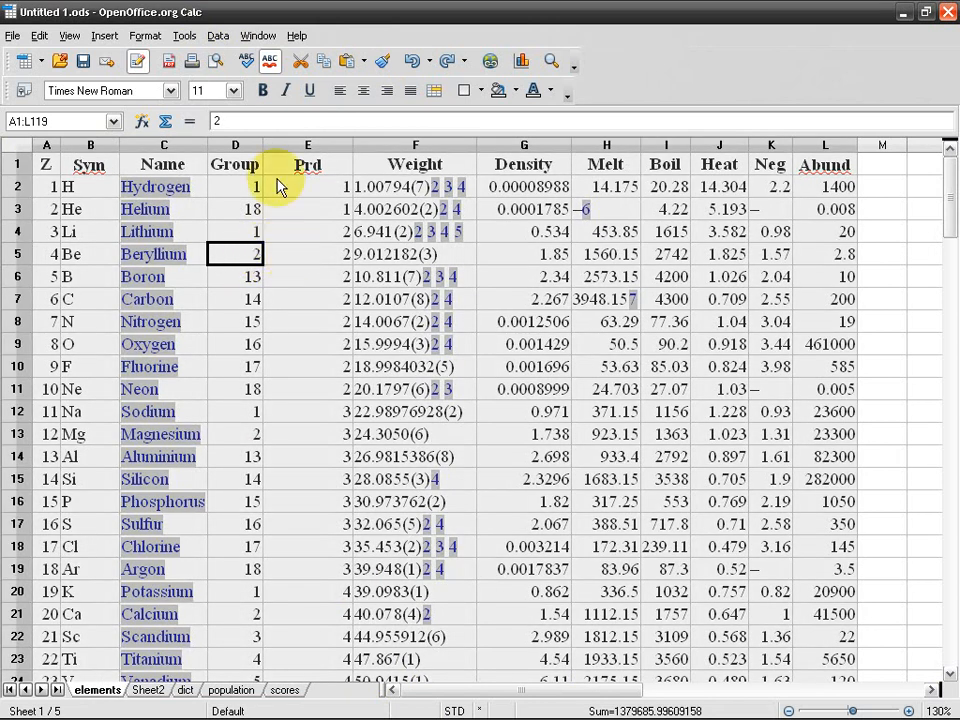
click(222, 42)
click(252, 97)
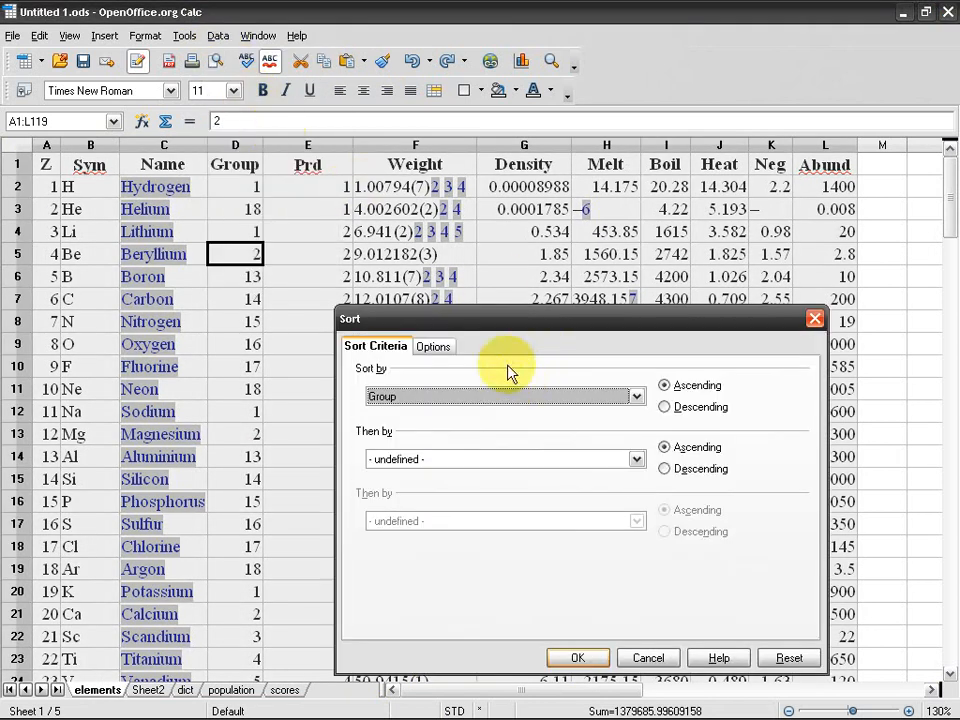
click(431, 396)
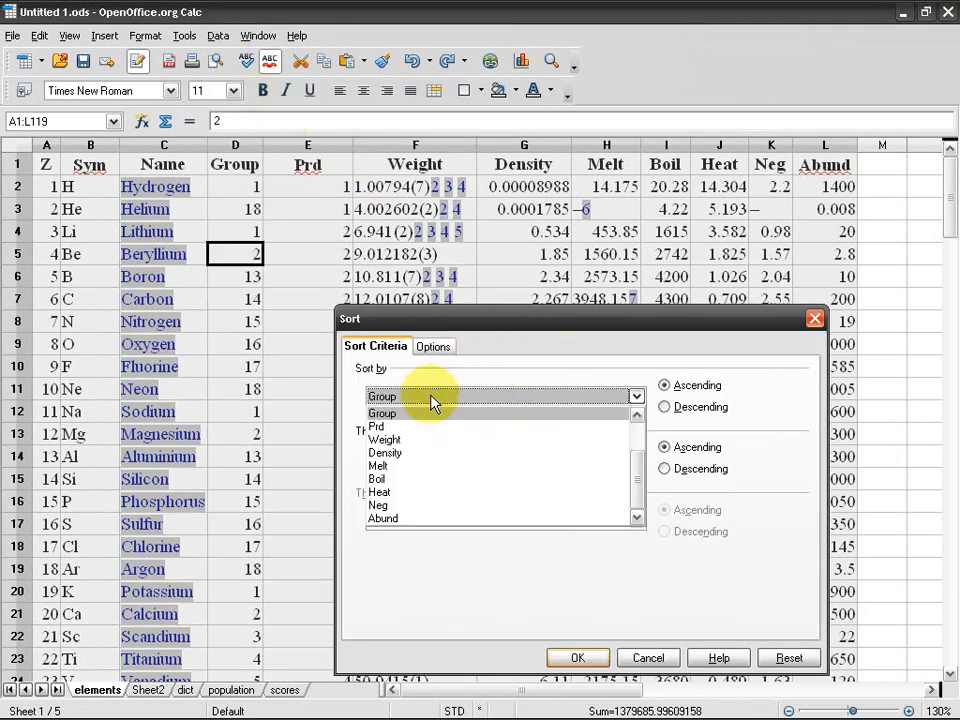
scroll(450, 450, up, 2)
click(435, 452)
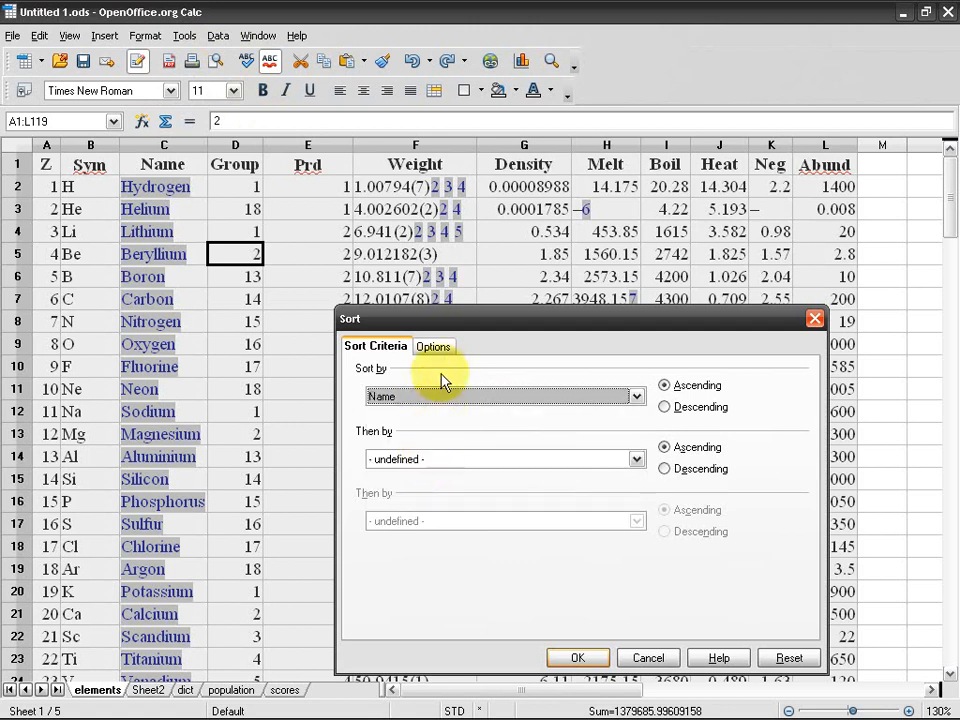
click(434, 346)
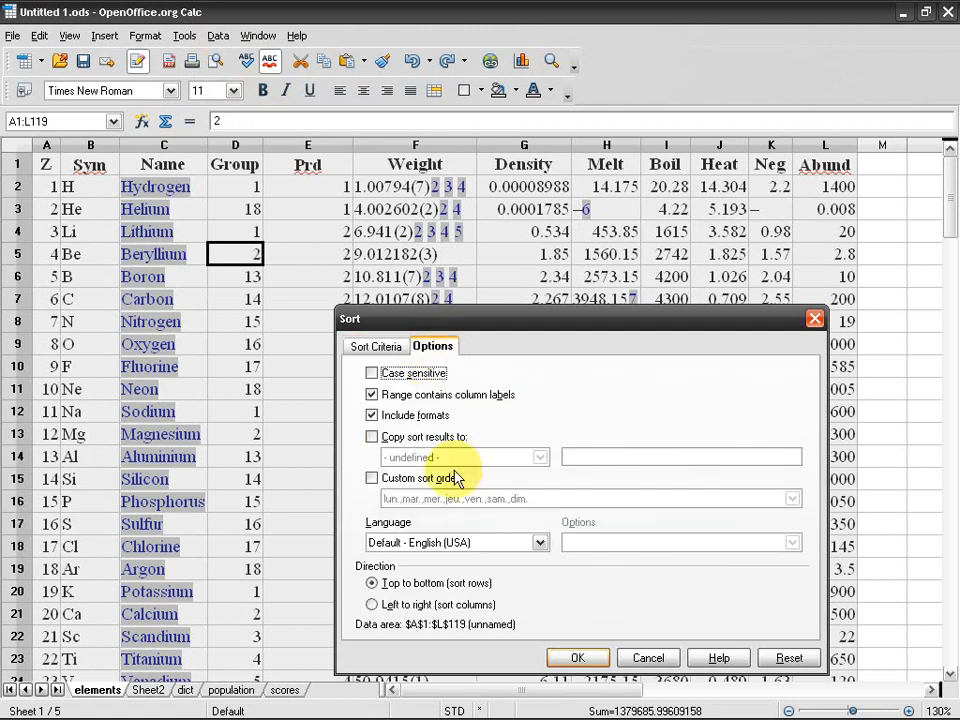
click(577, 658)
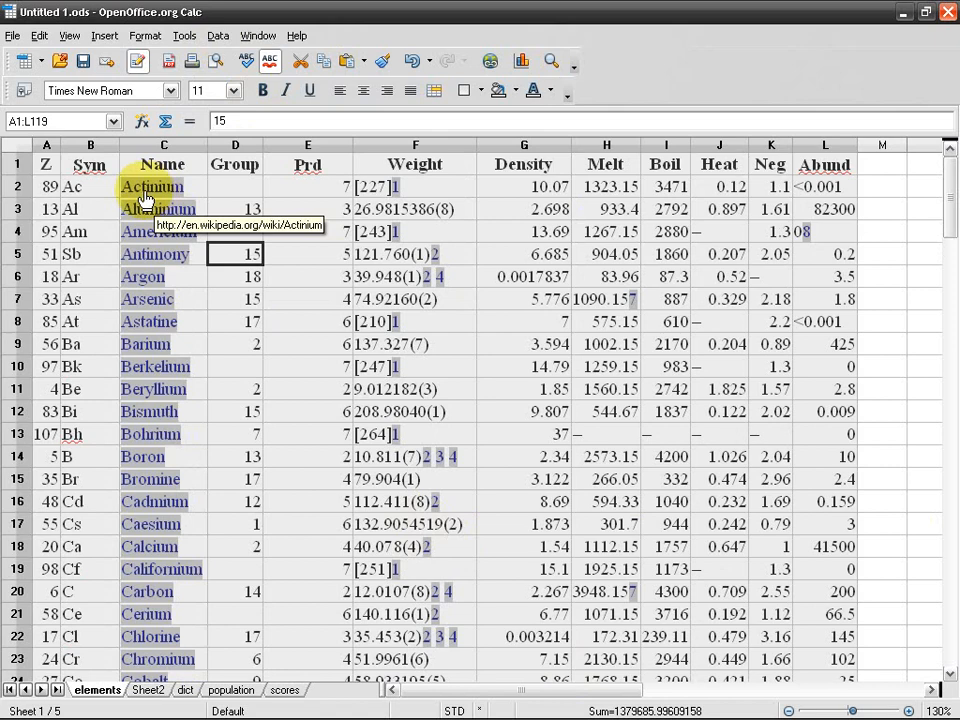
Sort A1:L119 ascending by Column C with the column labels option off, and select the Z header cell within the sorted rows
drag(945, 170, 940, 66)
click(217, 36)
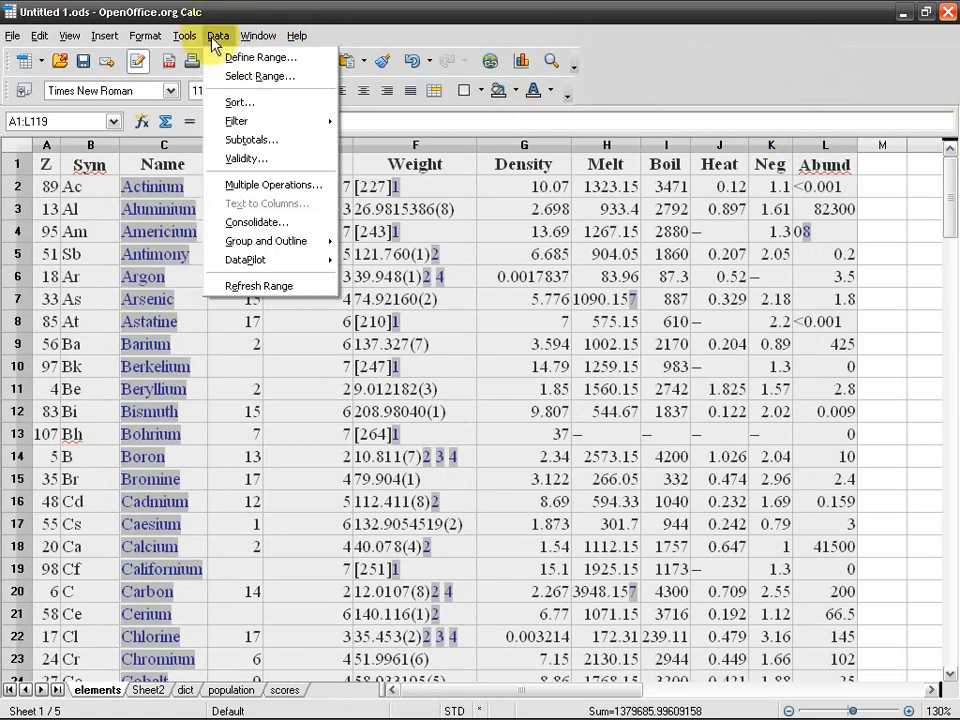
click(270, 100)
click(433, 346)
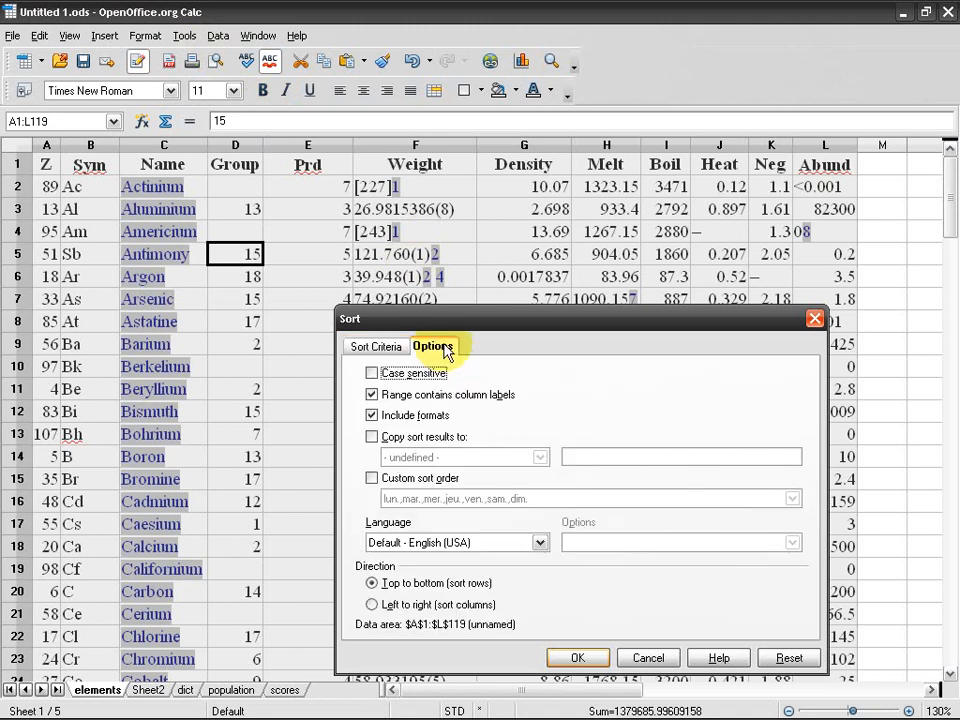
click(411, 398)
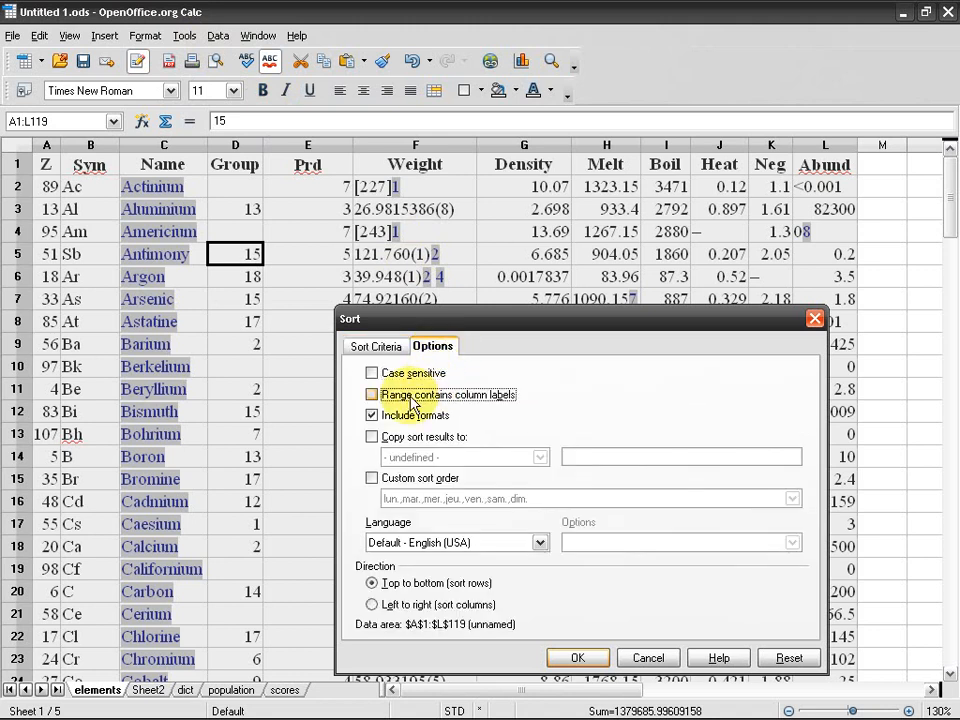
click(378, 346)
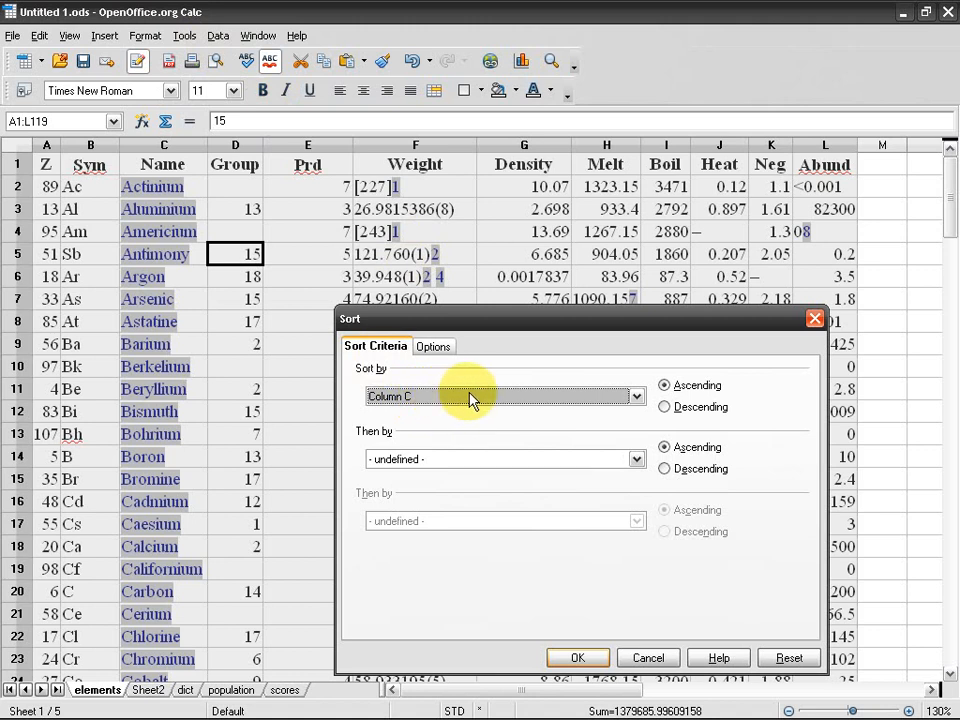
click(469, 399)
click(449, 416)
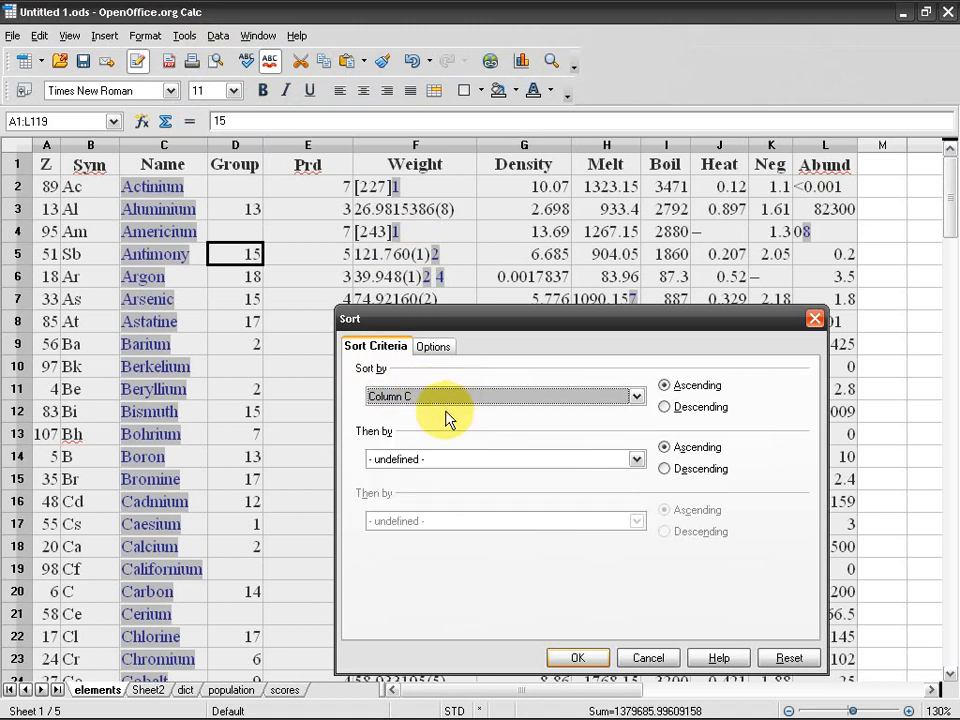
click(580, 660)
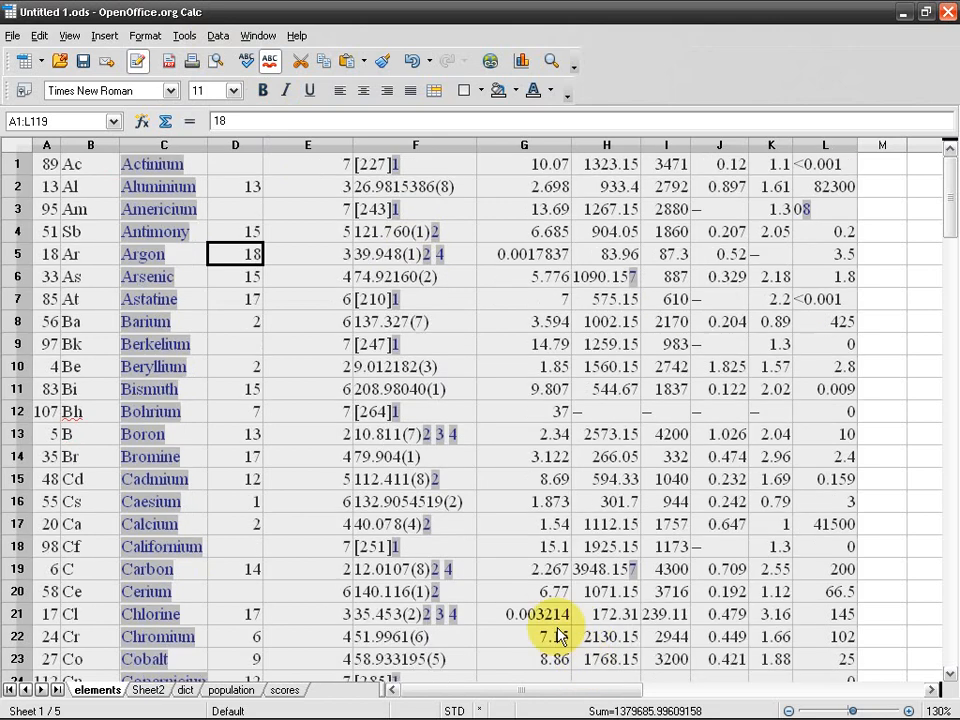
drag(955, 210, 953, 413)
click(46, 344)
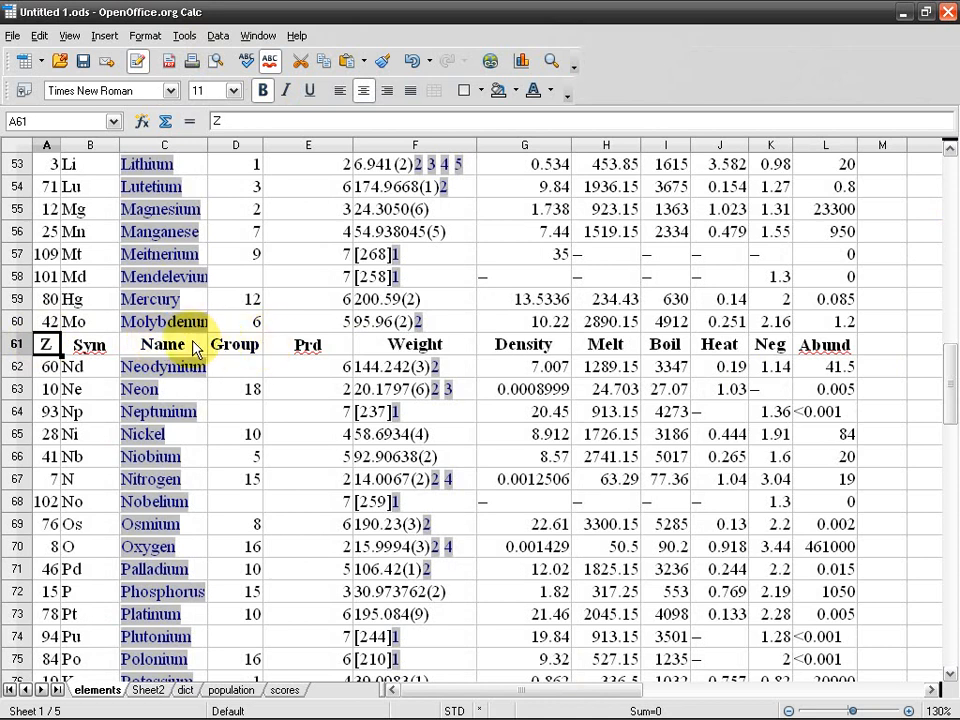
Undo the last sort and re-sort A1:L119 ascending by Name, with the range's column labels and formats options on
click(148, 348)
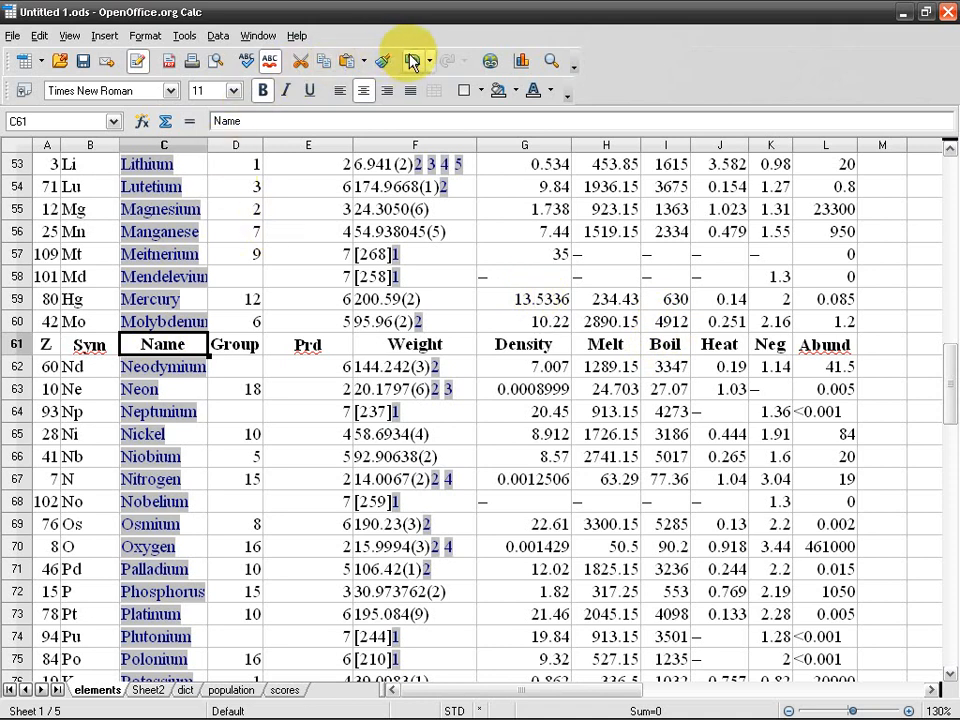
key(ctrl+asterisk)
click(221, 38)
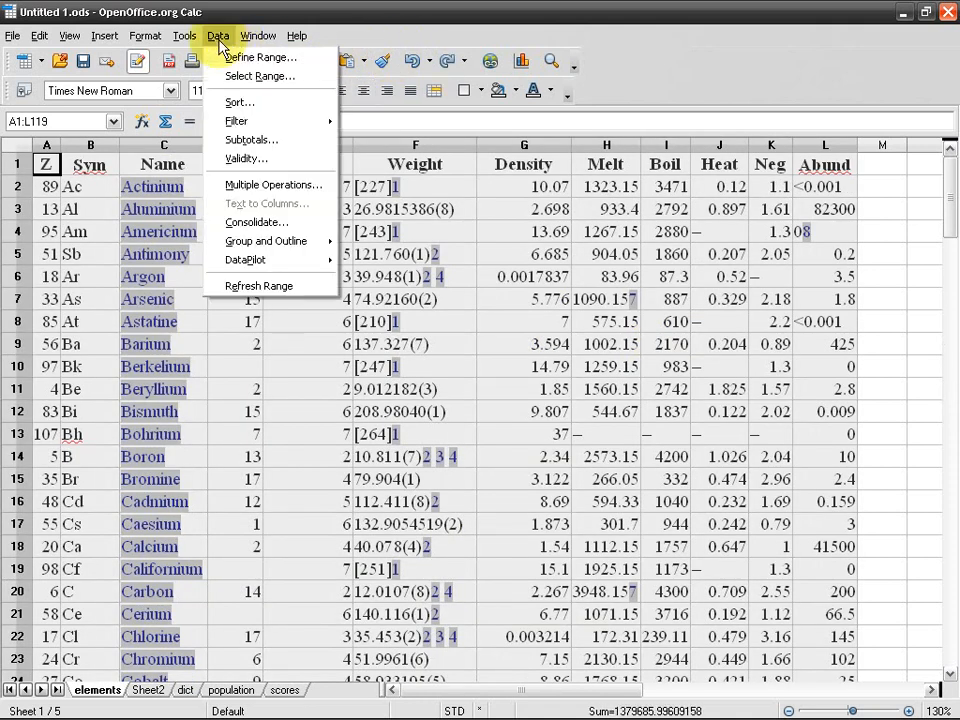
click(274, 108)
click(434, 346)
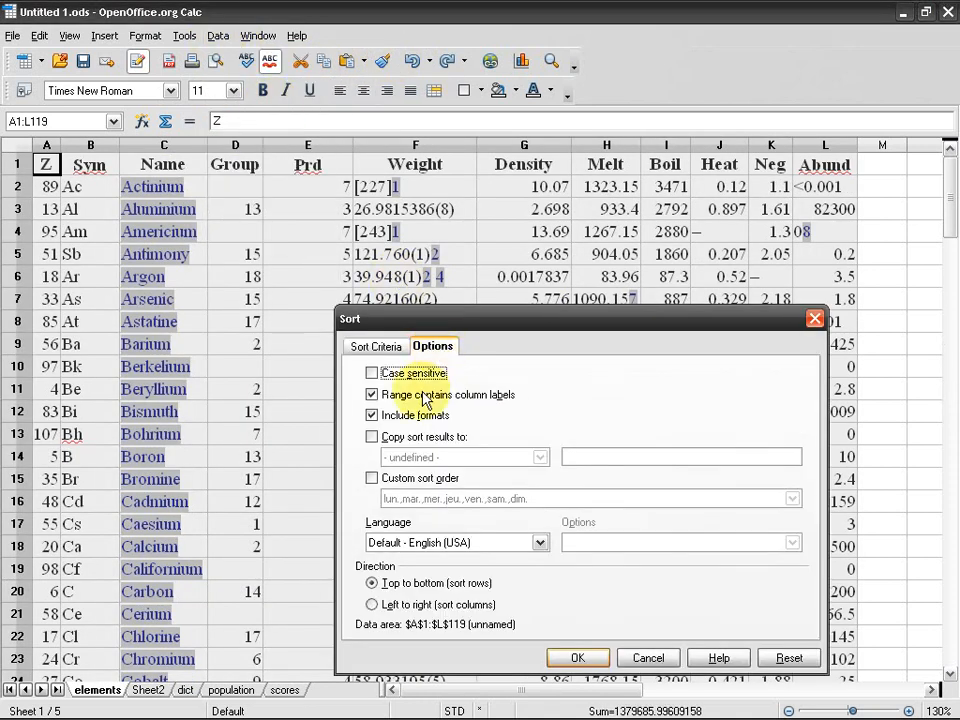
click(387, 350)
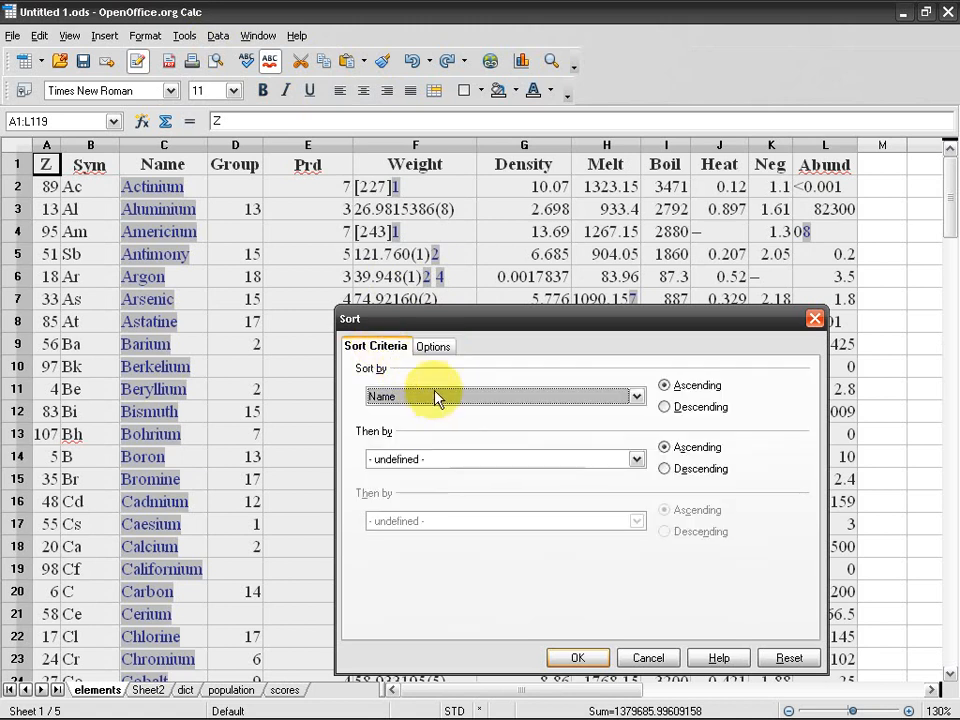
click(434, 347)
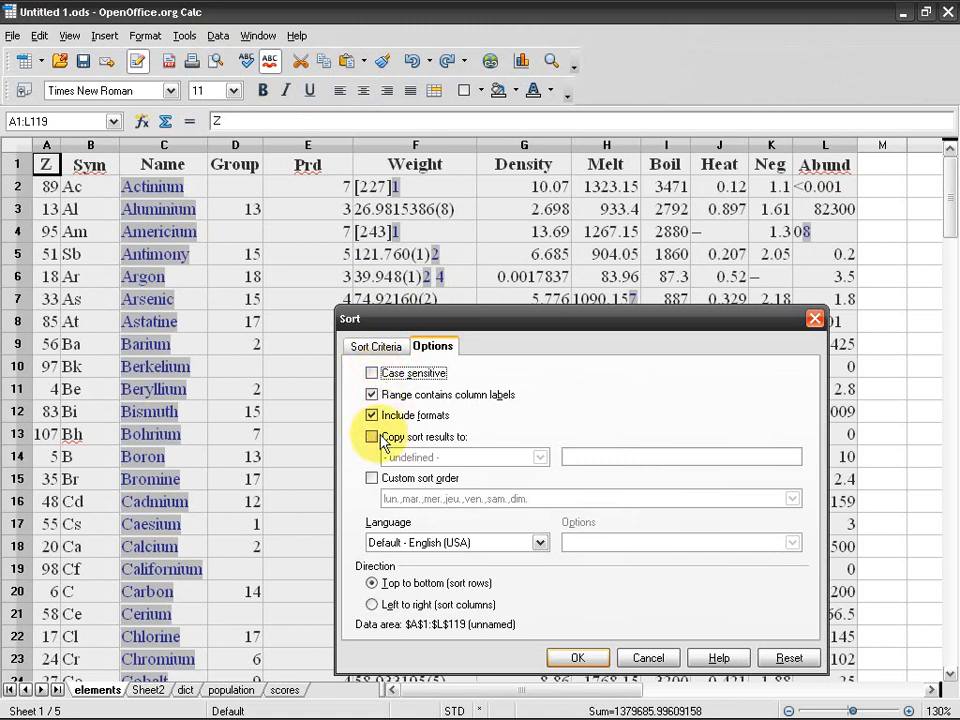
click(576, 658)
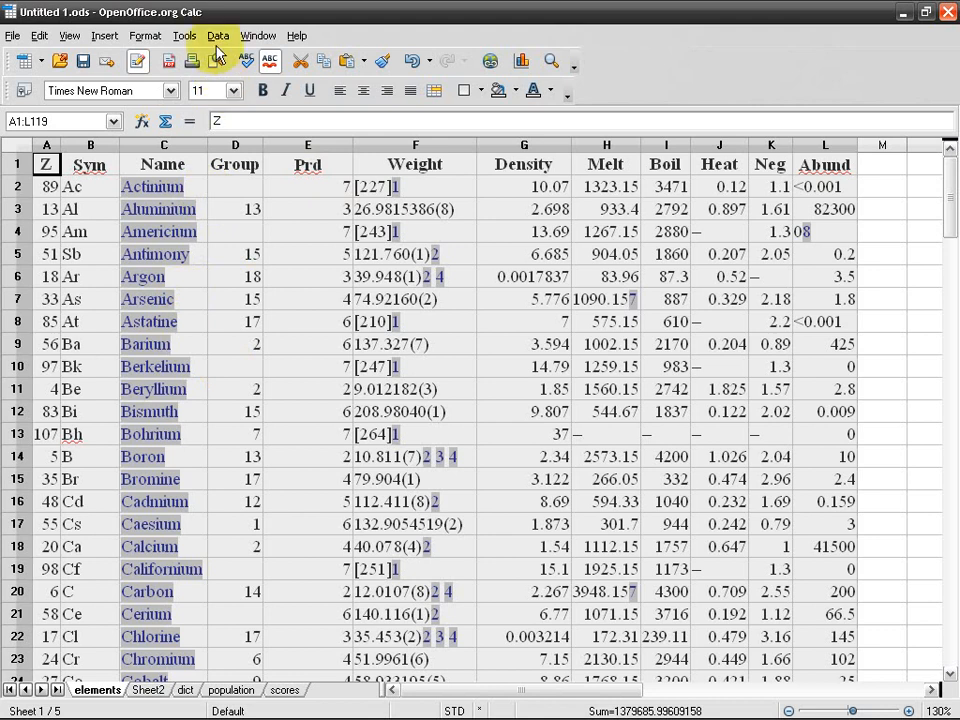
Undo the sorting by Name to bring the elements table back to its original Z order
click(411, 62)
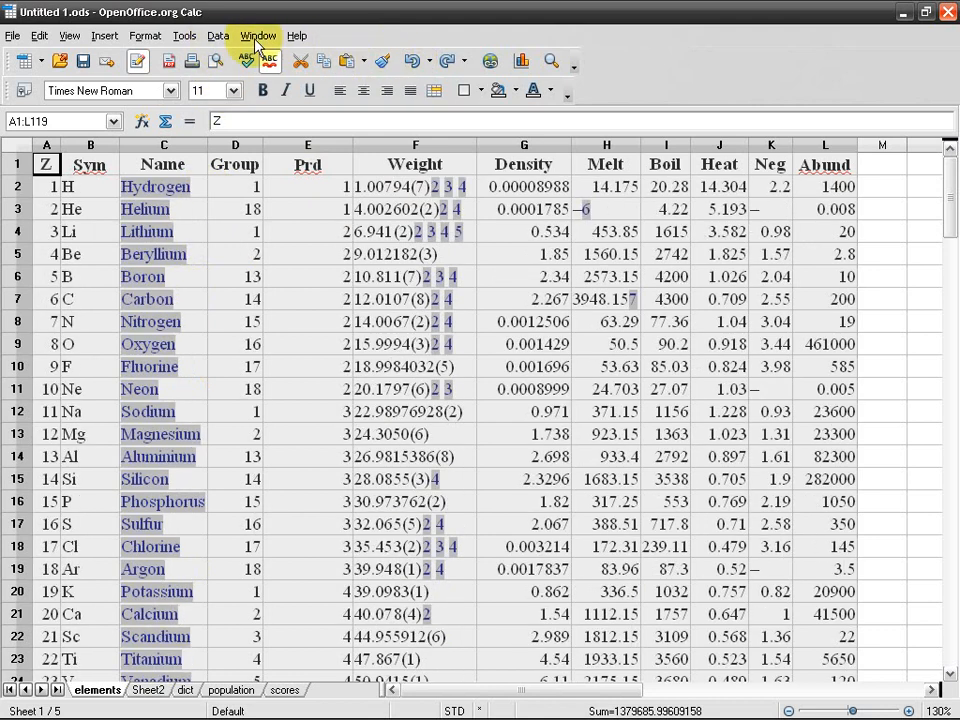
click(218, 36)
click(218, 36)
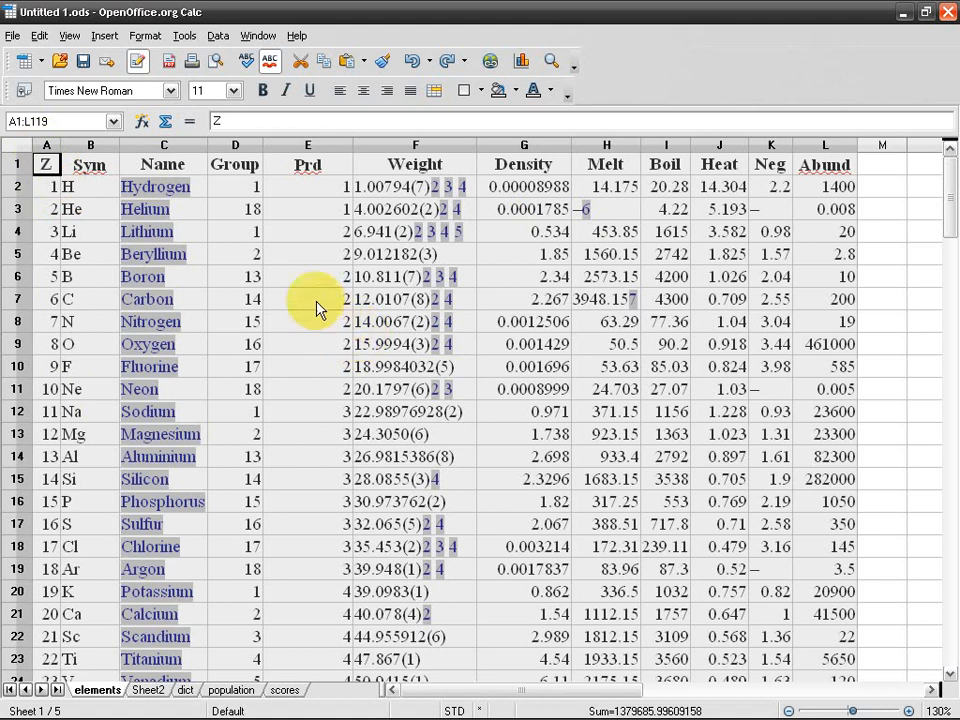
Sort A1:L119 ascending by Name with column labels and formats included, copying the sort results to $N$1
click(218, 37)
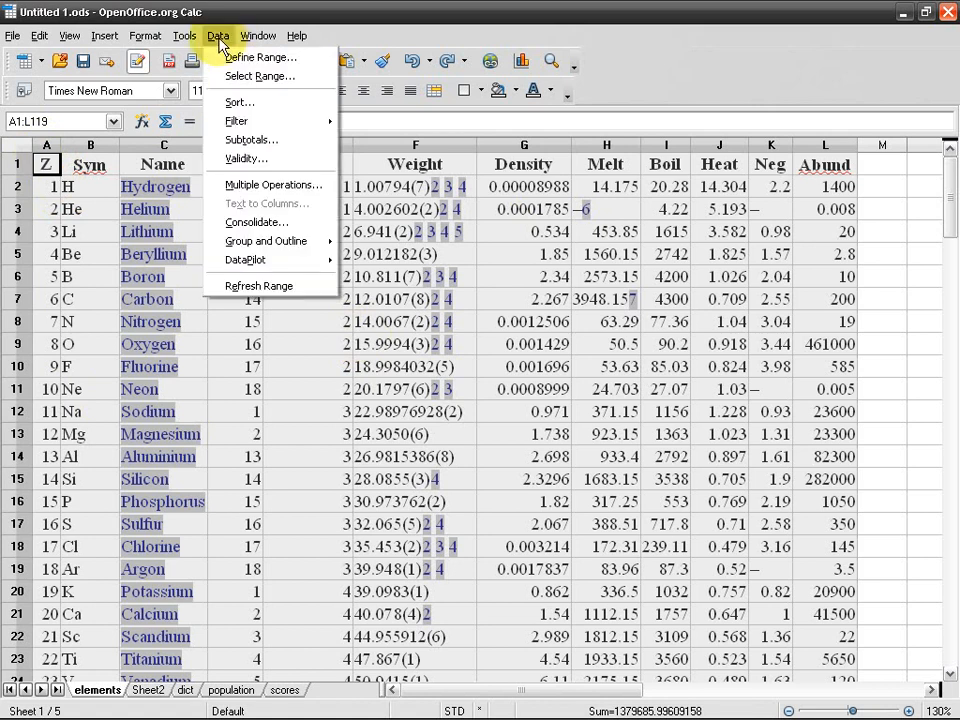
click(240, 102)
click(437, 346)
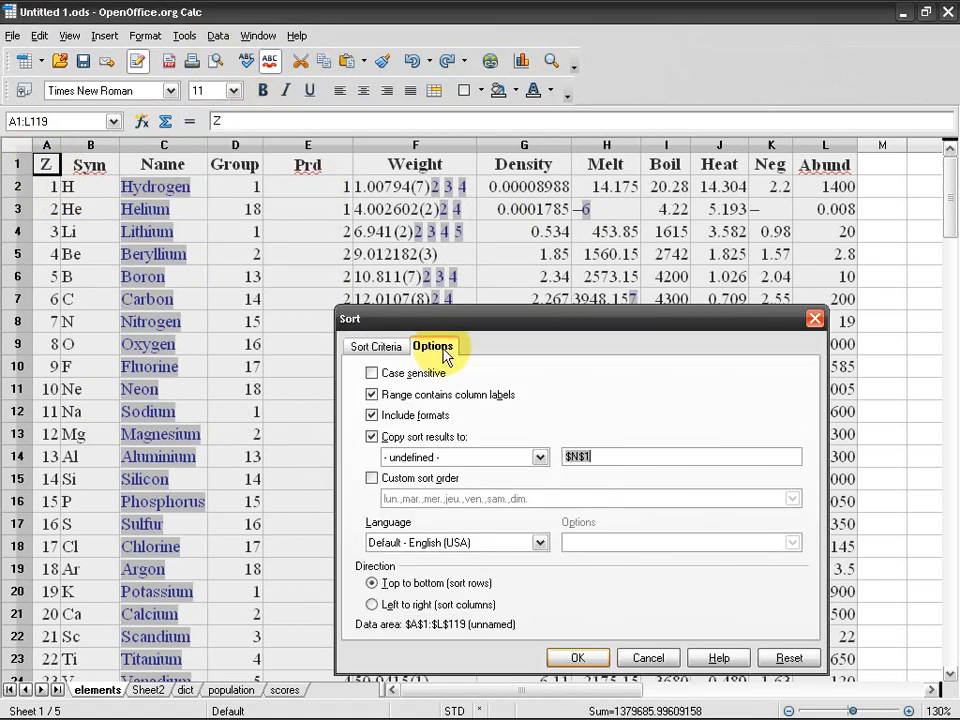
drag(489, 318, 424, 303)
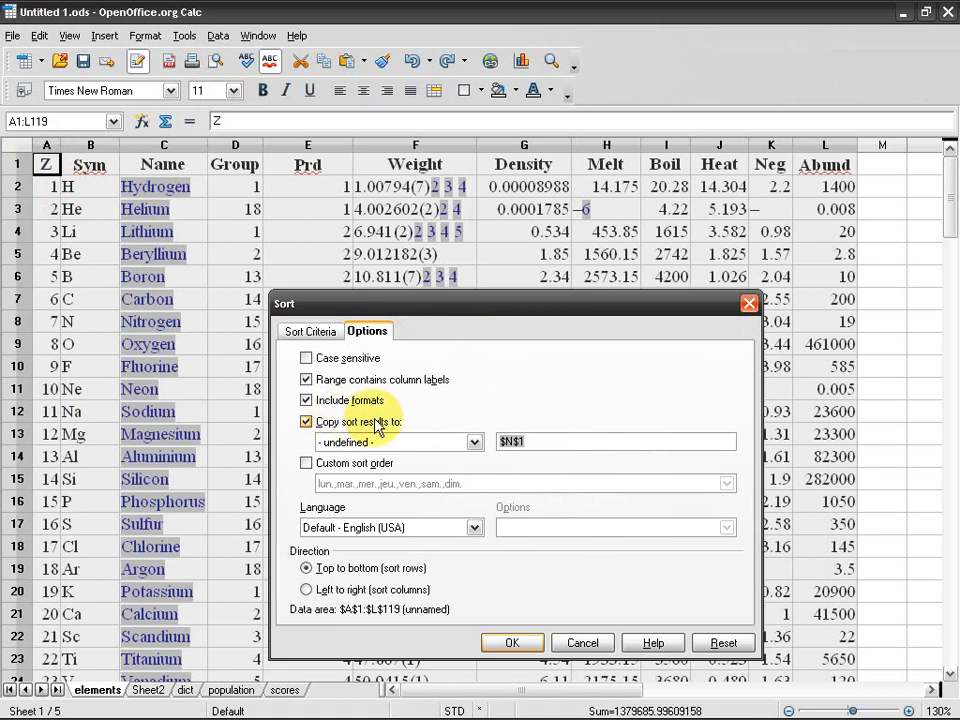
click(546, 441)
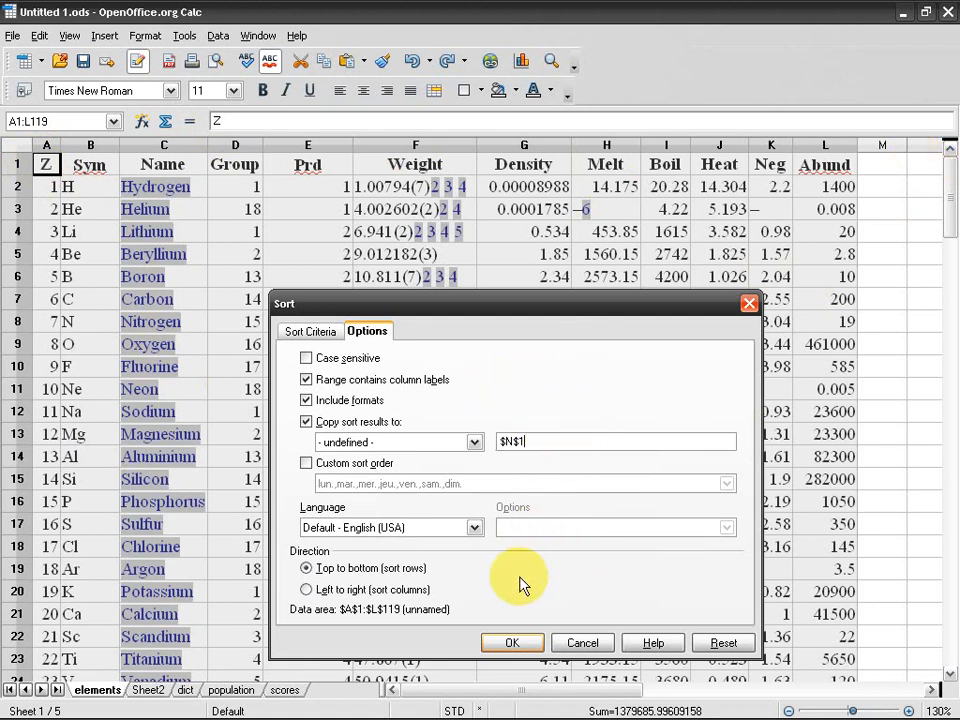
click(510, 643)
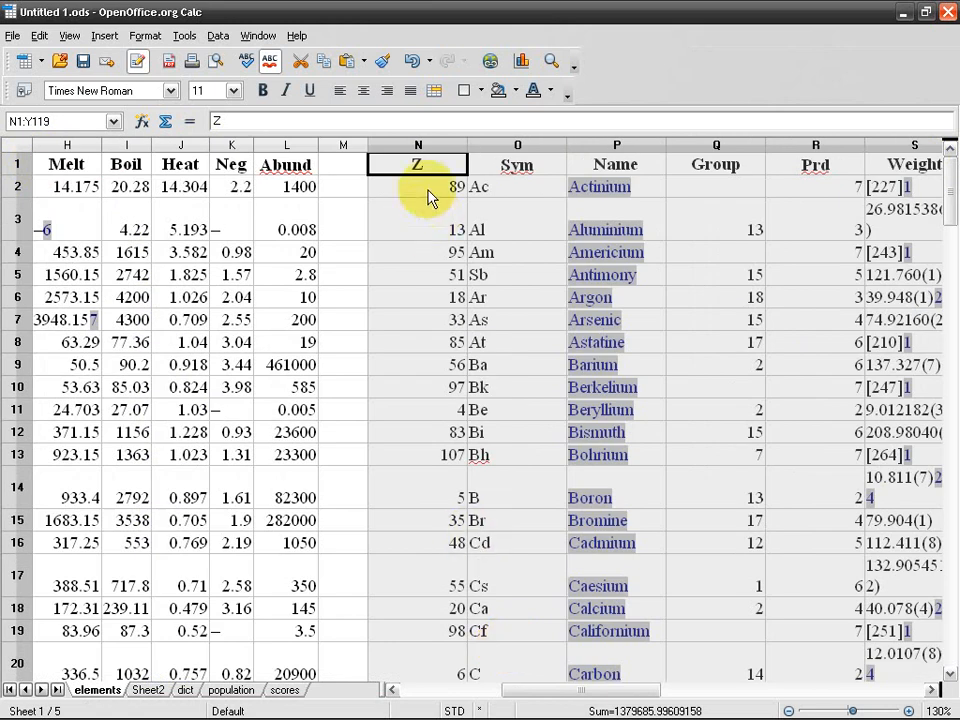
Narrow the original table's Prd column and the Z, Prd and Group columns of the sorted copy at N1
drag(590, 690, 456, 705)
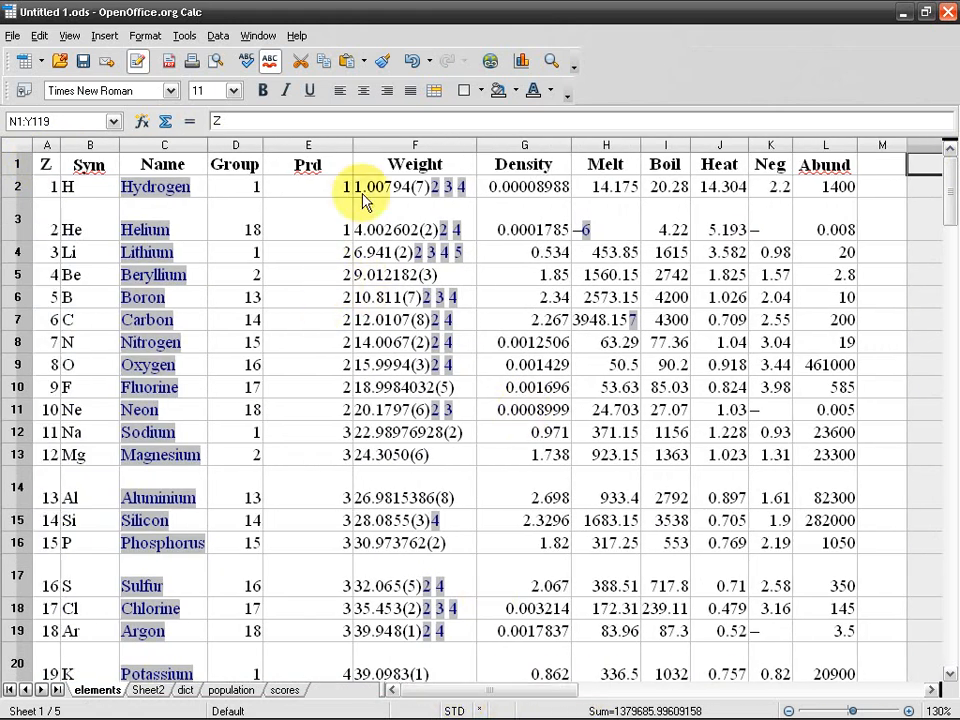
drag(352, 150, 308, 144)
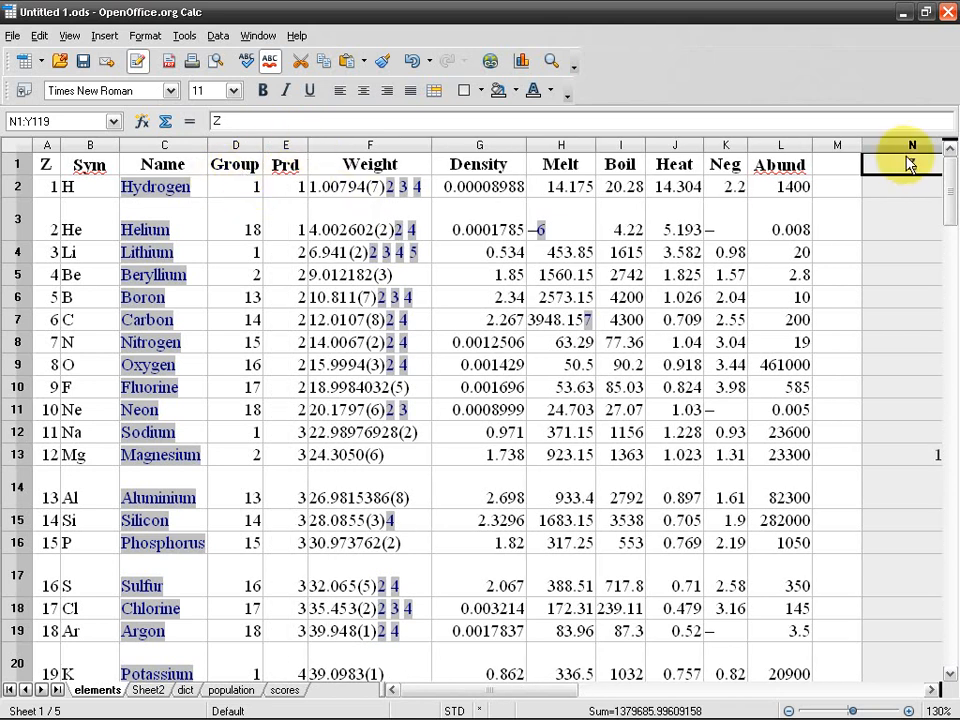
click(909, 166)
drag(558, 690, 725, 690)
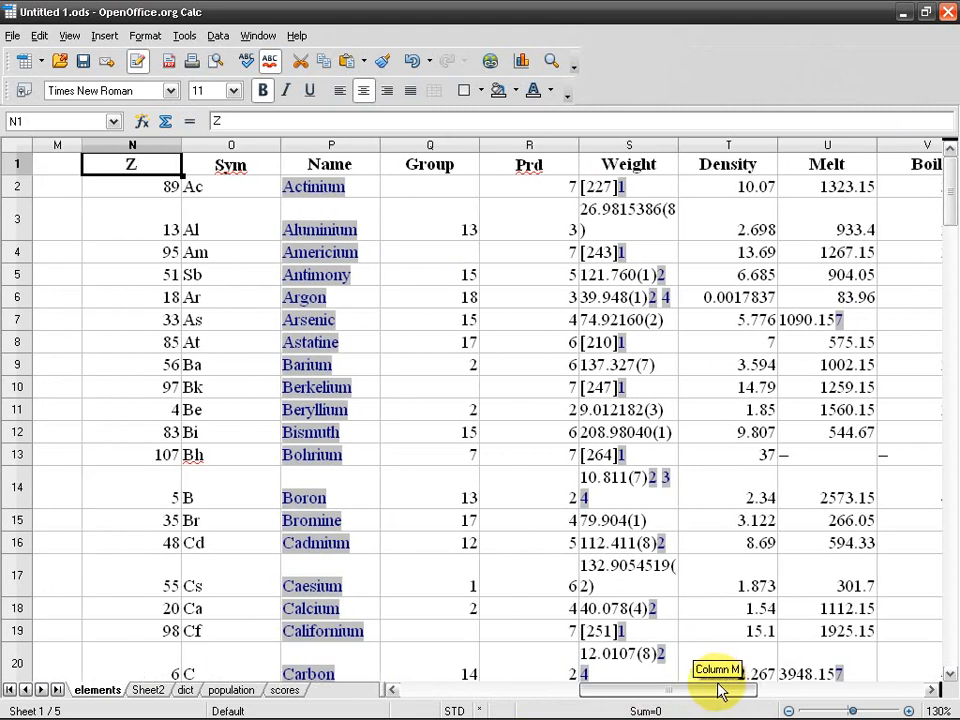
drag(181, 144, 119, 144)
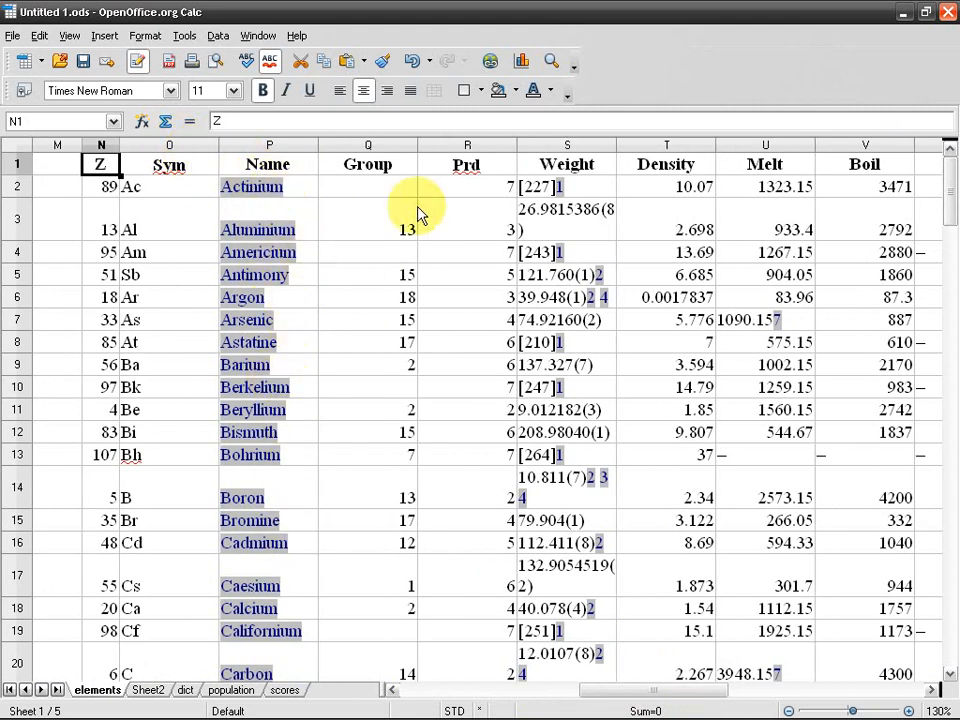
drag(517, 145, 483, 143)
drag(417, 145, 390, 145)
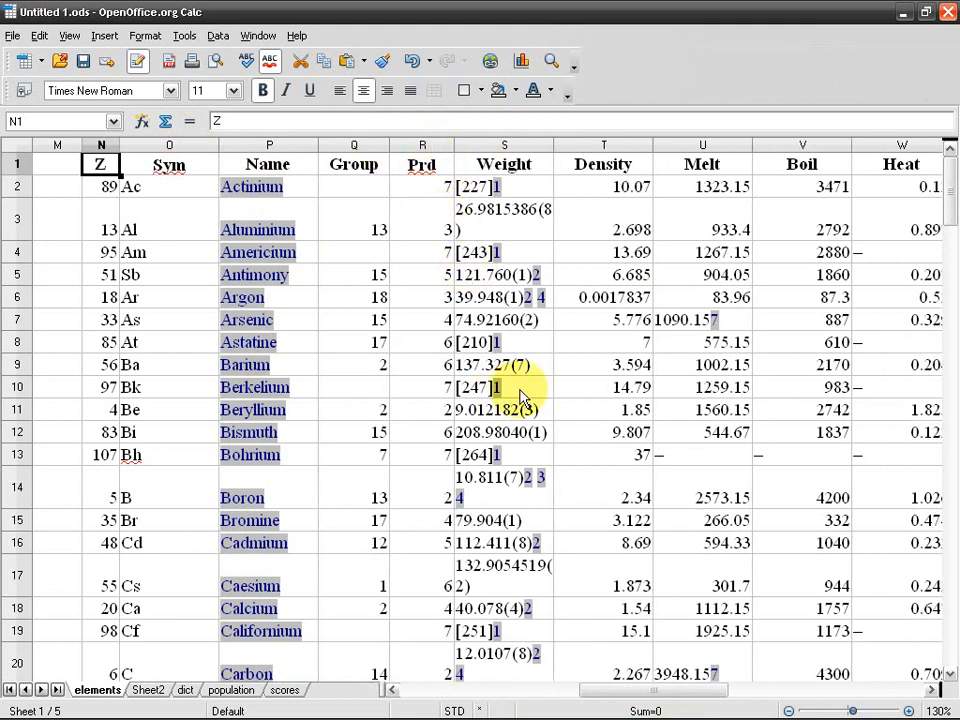
drag(580, 688, 417, 692)
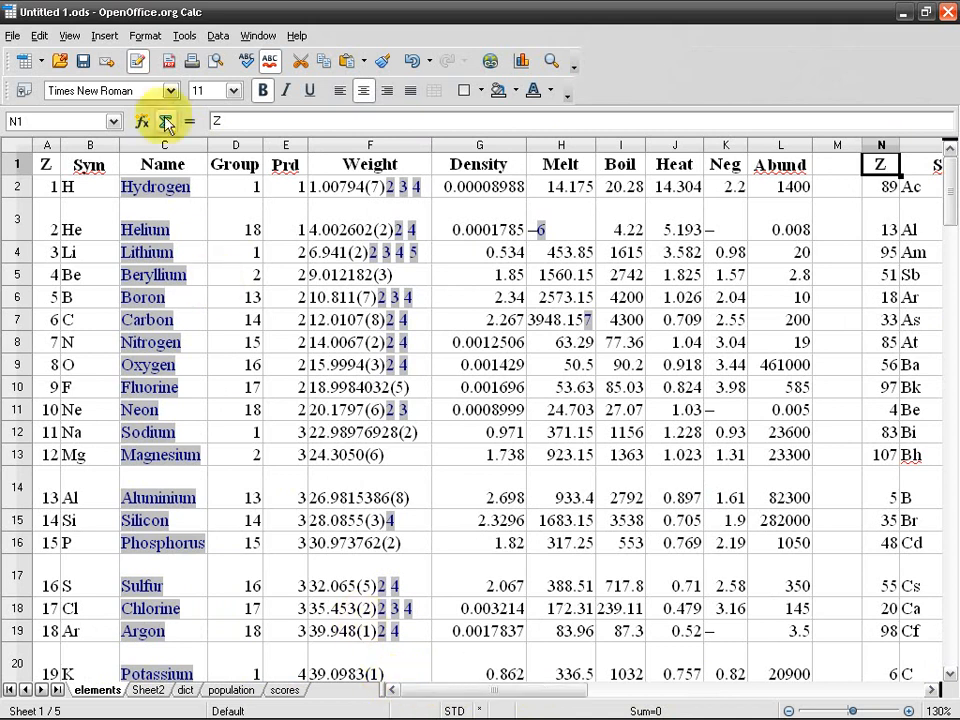
Undo the column width changes in both the original table and its sorted copy
click(410, 63)
click(410, 63)
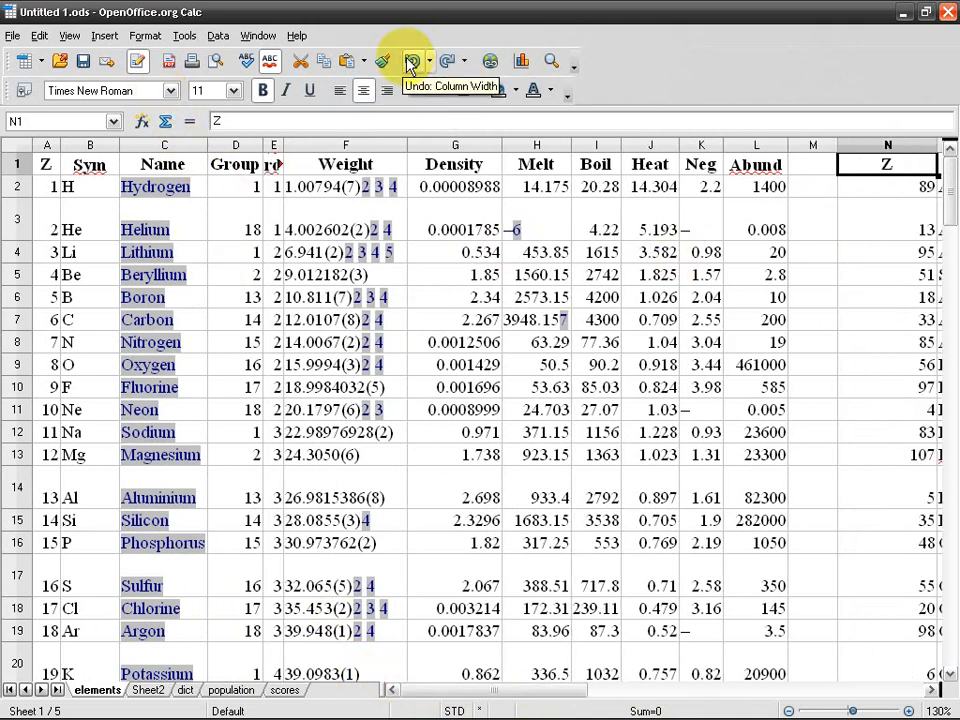
click(410, 63)
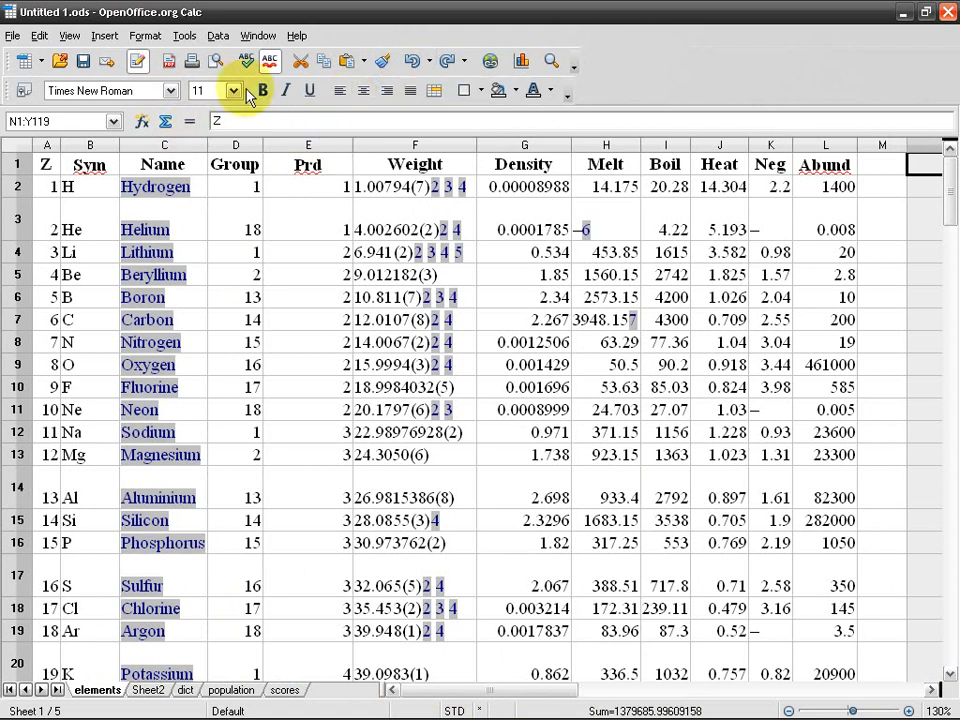
Select the whole data region around cell E5 and choose Name as its first sort key
click(313, 285)
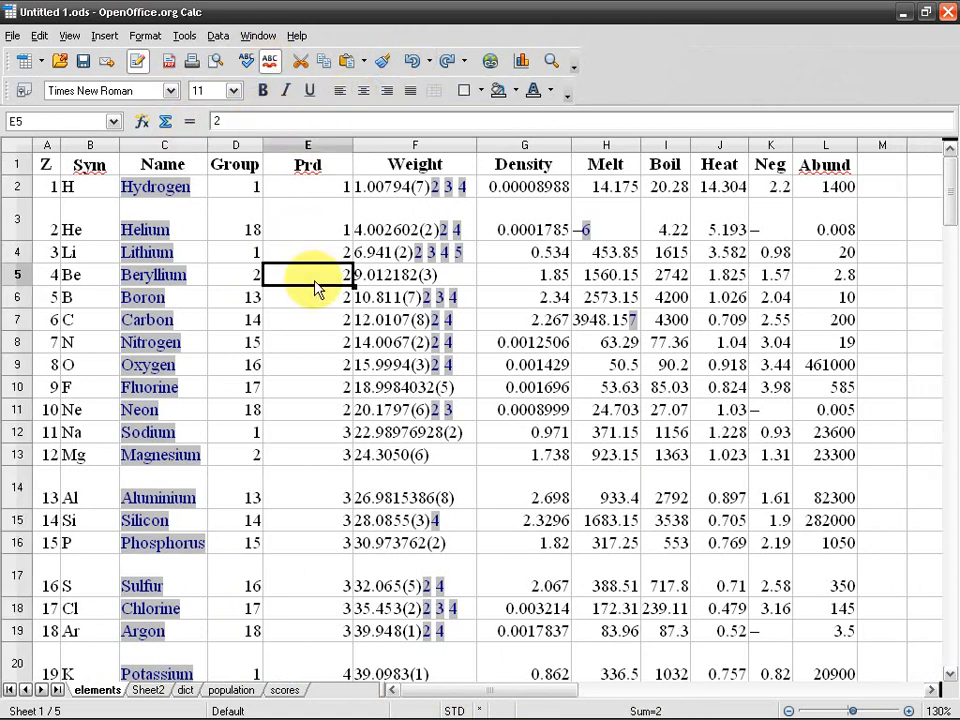
key(ctrl+KP_Multiply)
click(217, 35)
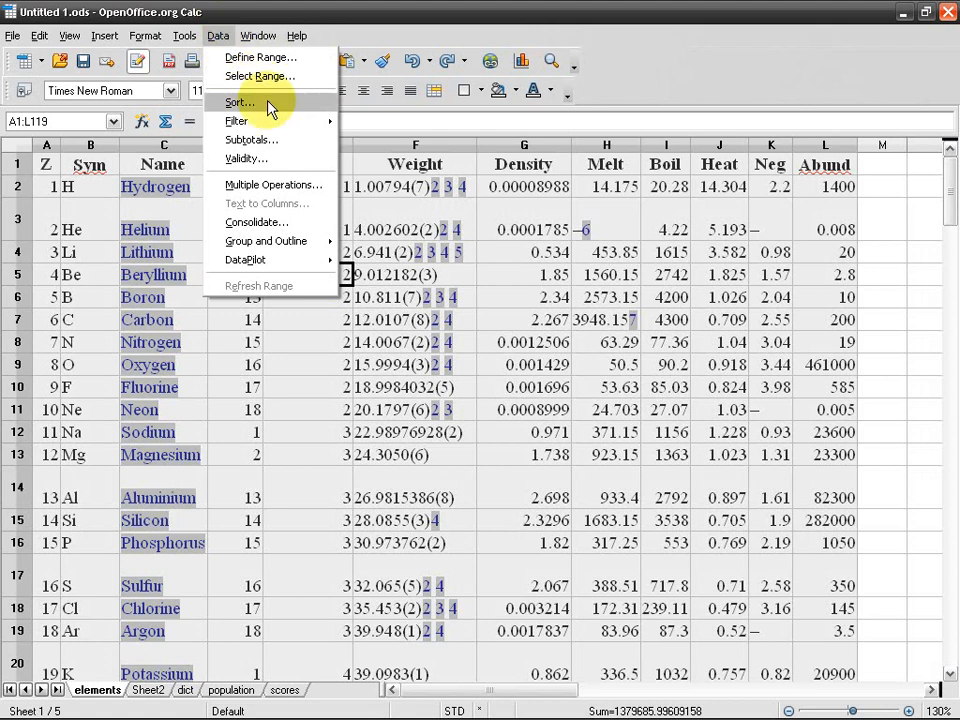
click(270, 103)
click(375, 381)
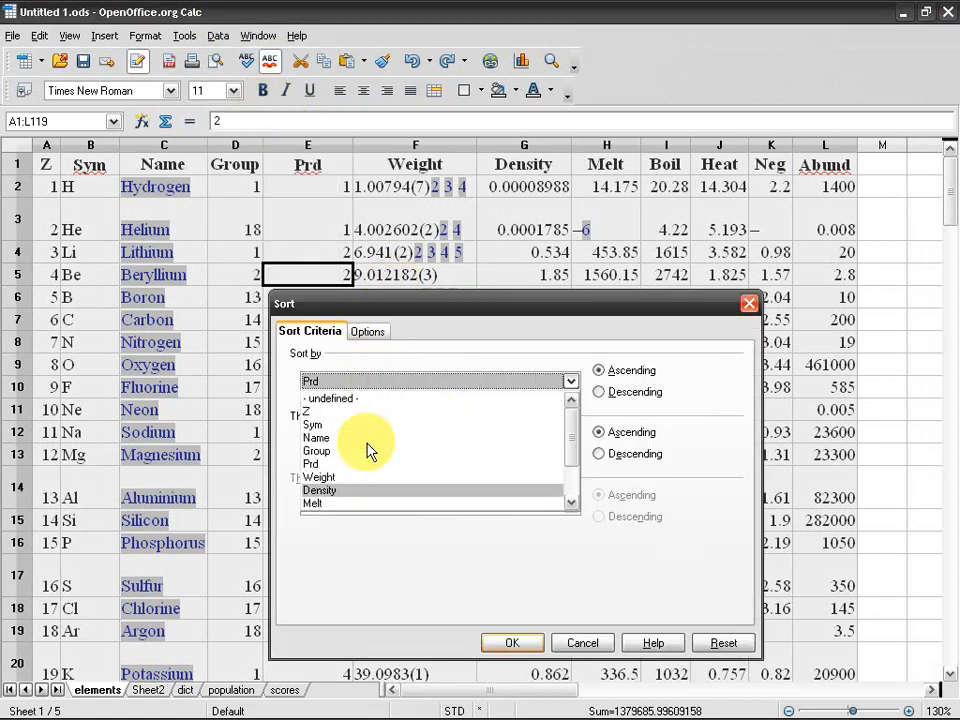
click(368, 438)
Turn on the custom sort order option, examine its predefined lists, and switch it off, leaving the copying of sort results off too
click(367, 331)
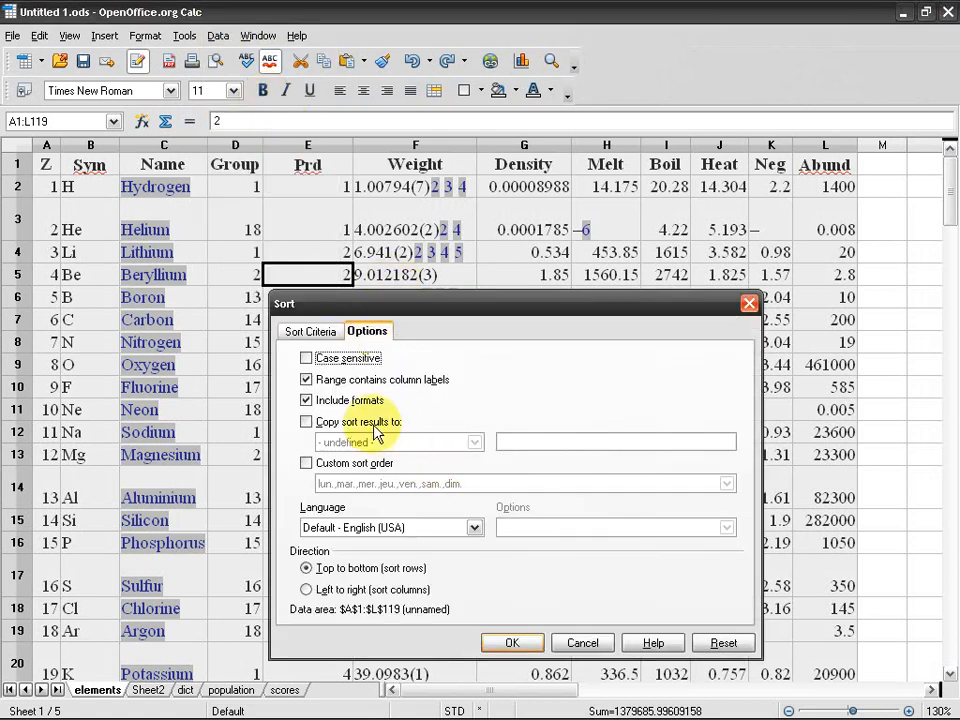
click(354, 466)
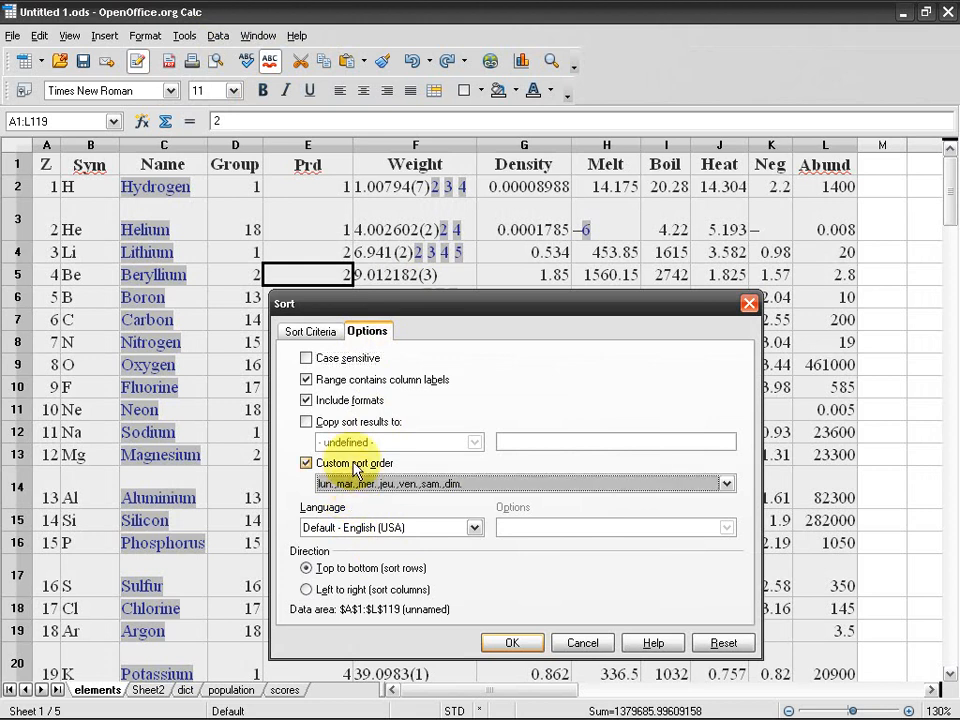
click(400, 484)
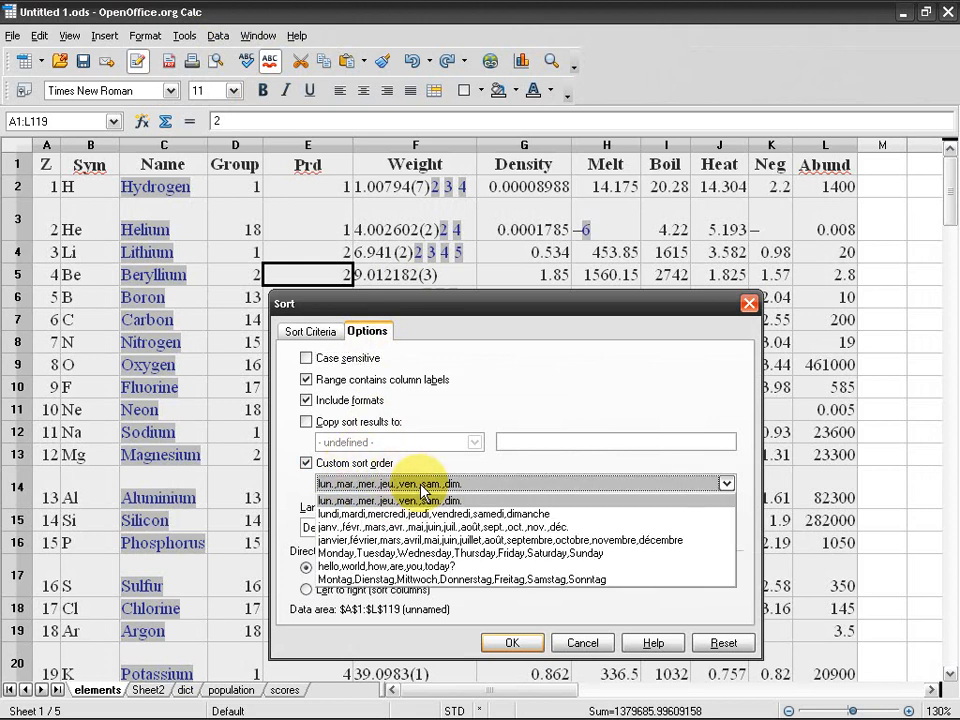
click(317, 332)
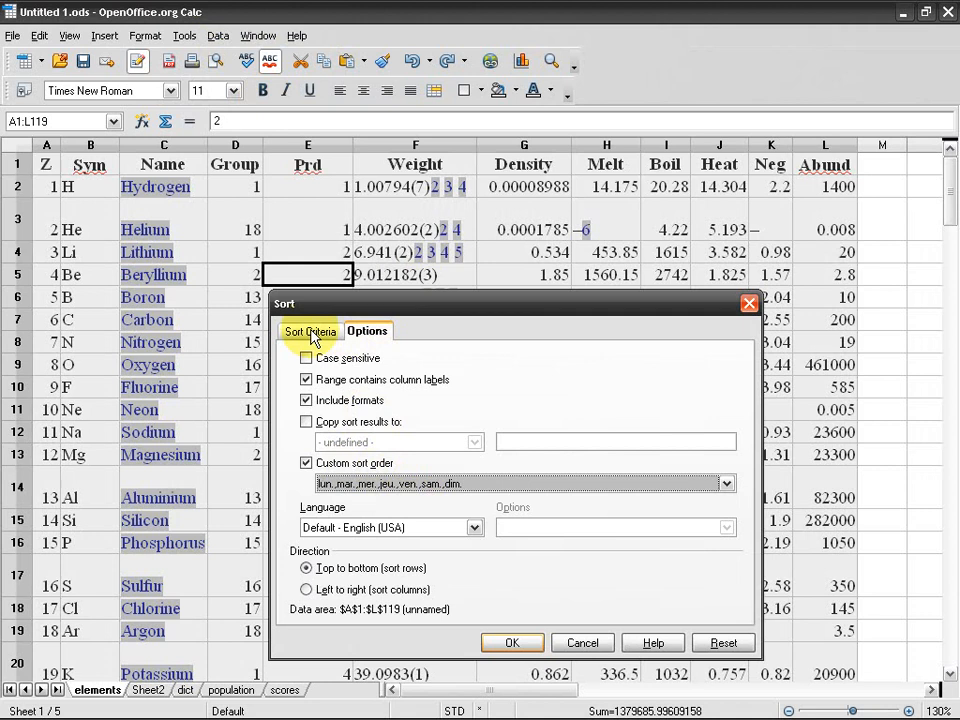
click(317, 332)
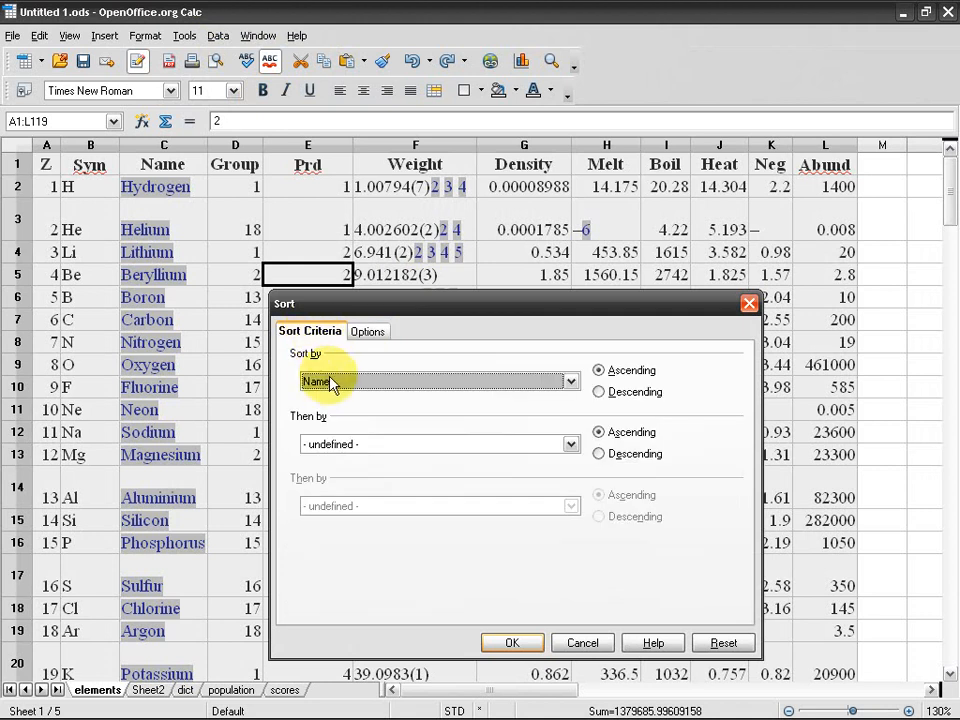
click(360, 331)
click(405, 484)
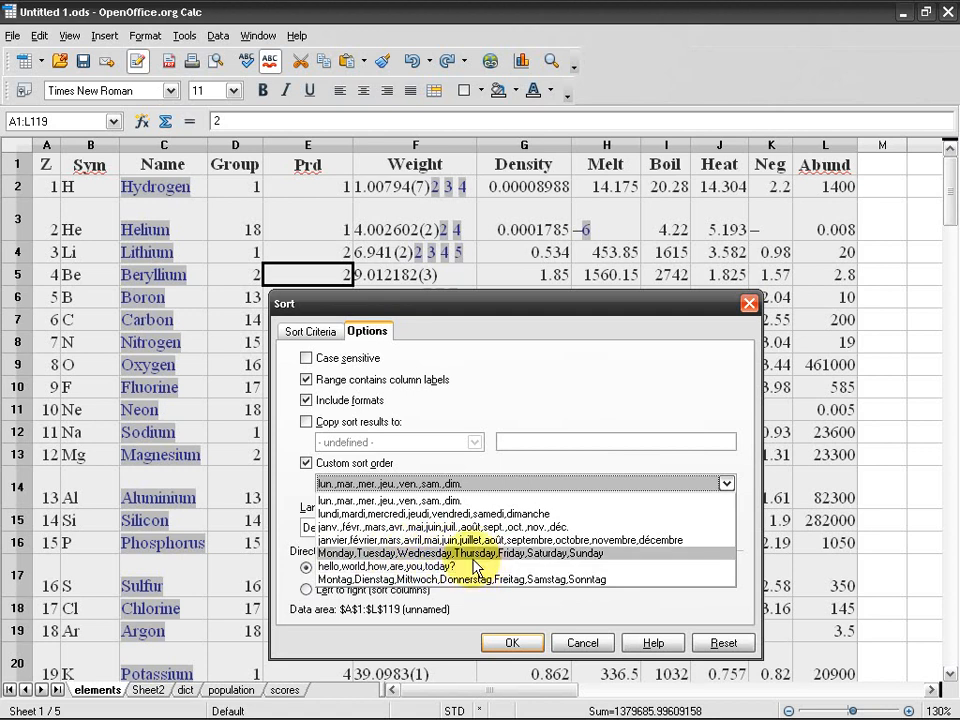
click(464, 494)
click(368, 467)
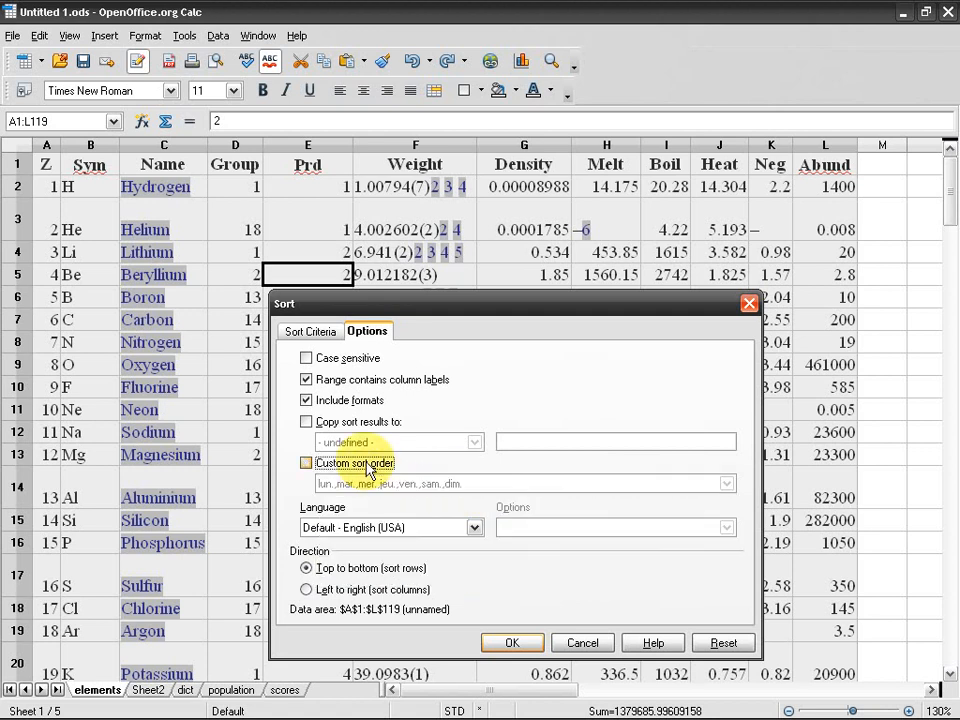
click(349, 425)
click(340, 425)
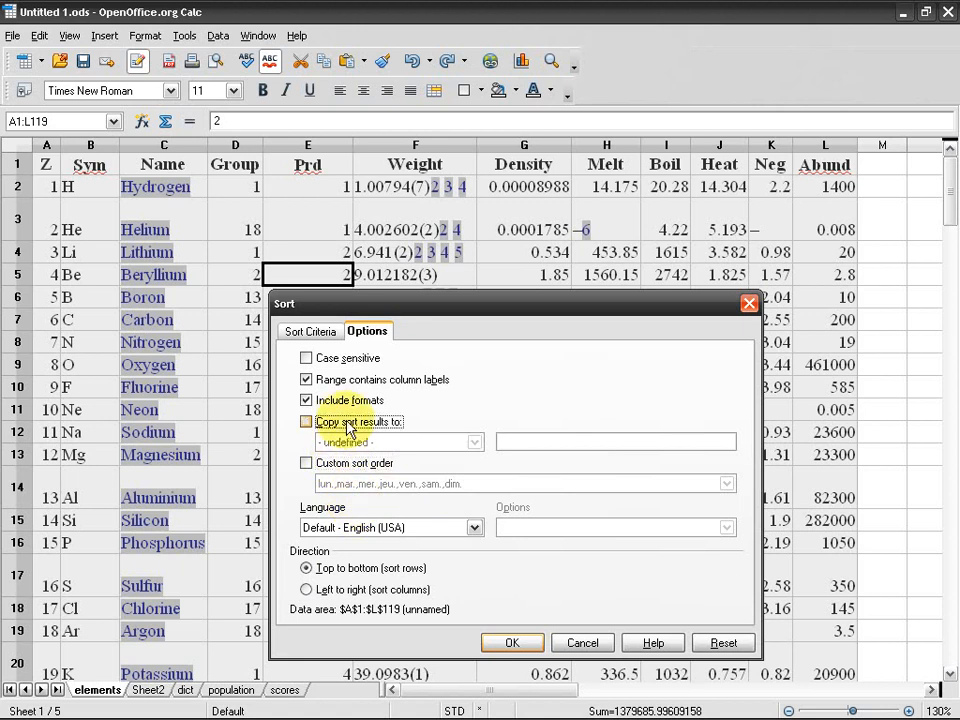
Sort the selected data region by Prd in ascending order with Name in ascending order as the second key
click(310, 331)
drag(436, 316, 592, 316)
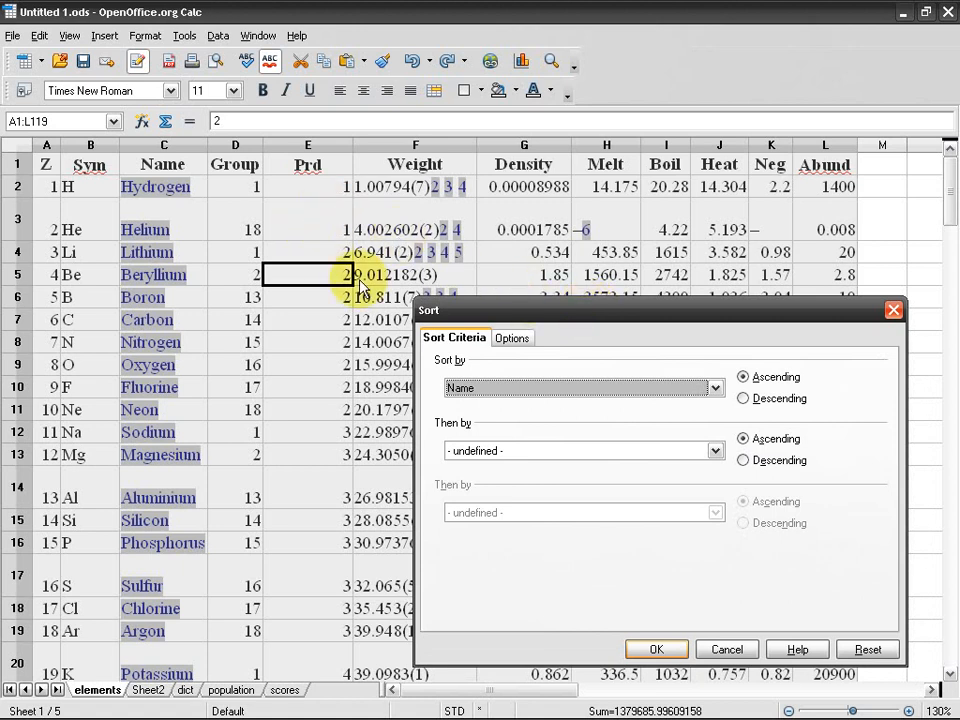
click(717, 394)
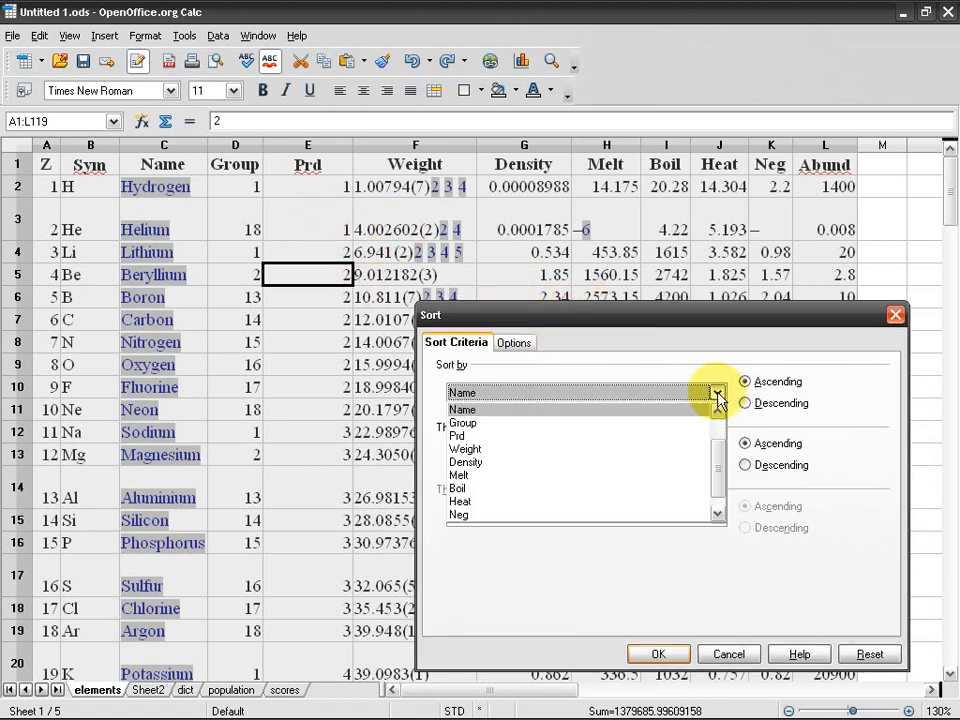
click(596, 437)
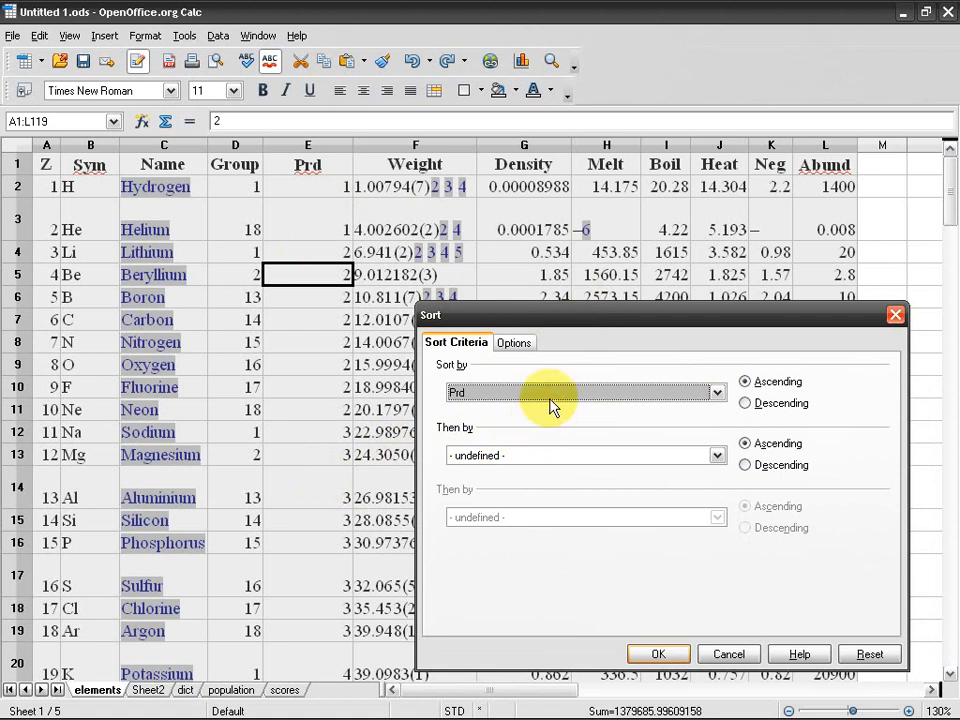
click(611, 455)
click(594, 512)
click(656, 653)
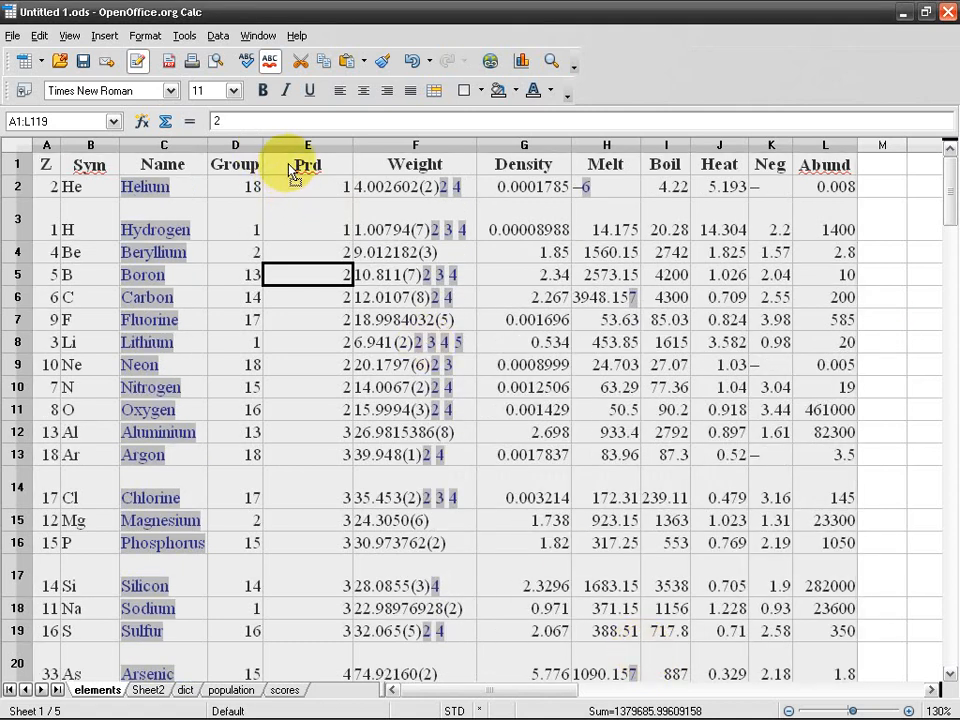
Examine the sorted table down to its last row, checking that names are in alphabetical order within each Prd value
drag(321, 188, 317, 249)
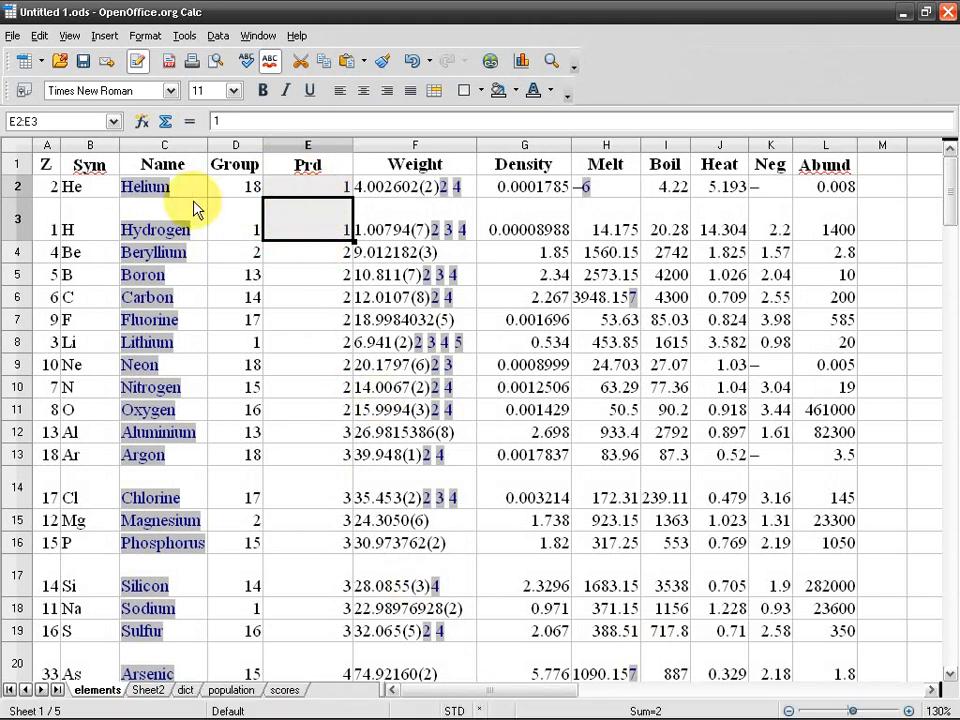
drag(189, 192, 195, 214)
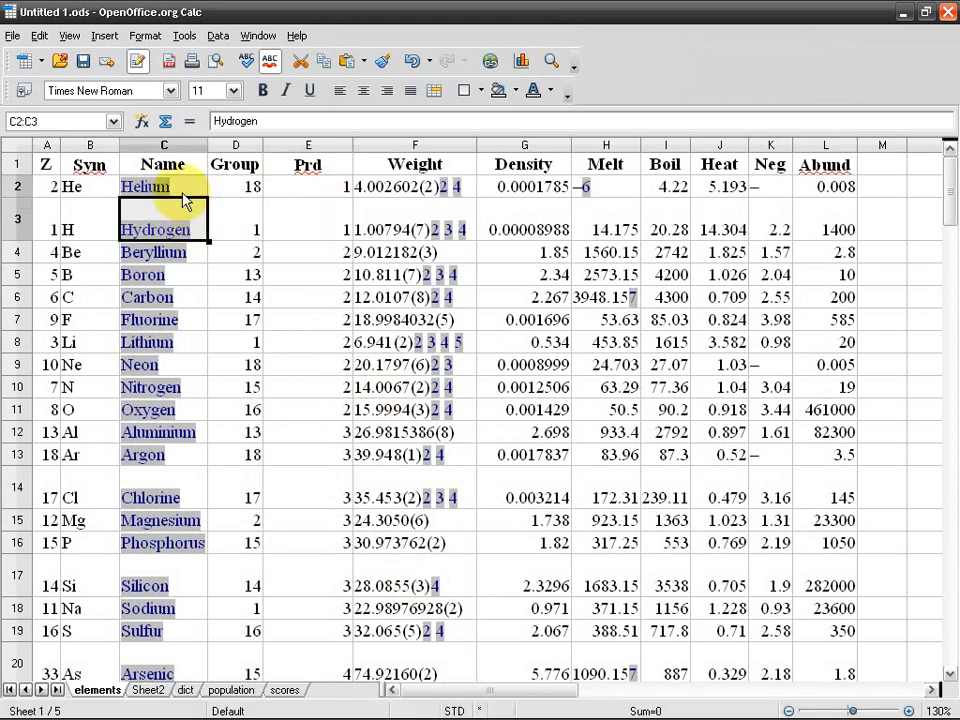
drag(340, 258, 326, 411)
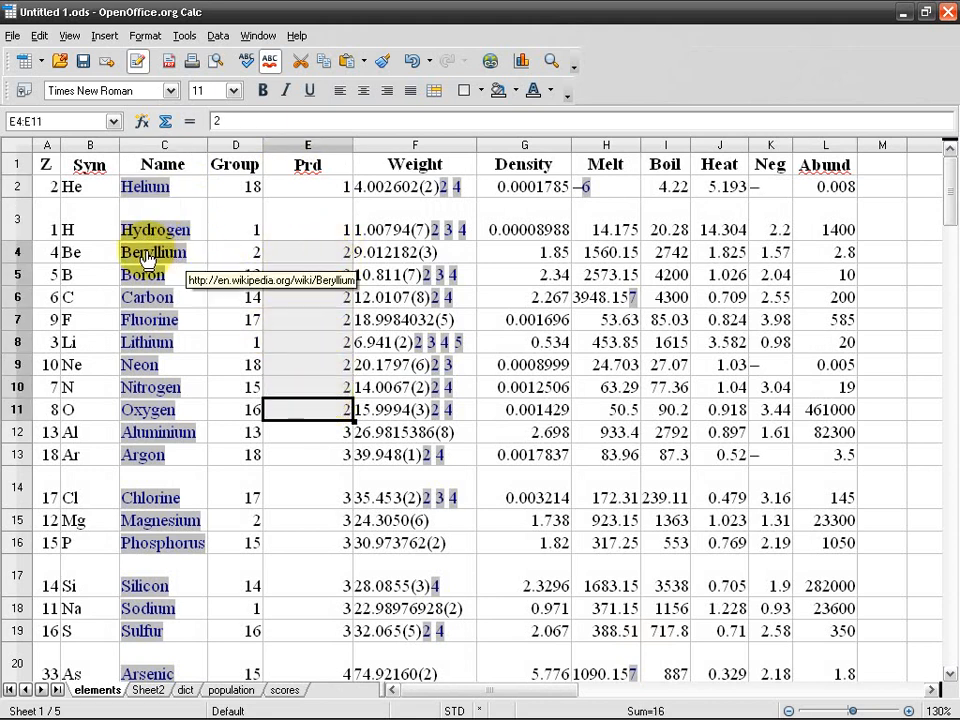
drag(304, 436, 315, 521)
scroll(315, 521, down, 2)
scroll(318, 517, down, 9)
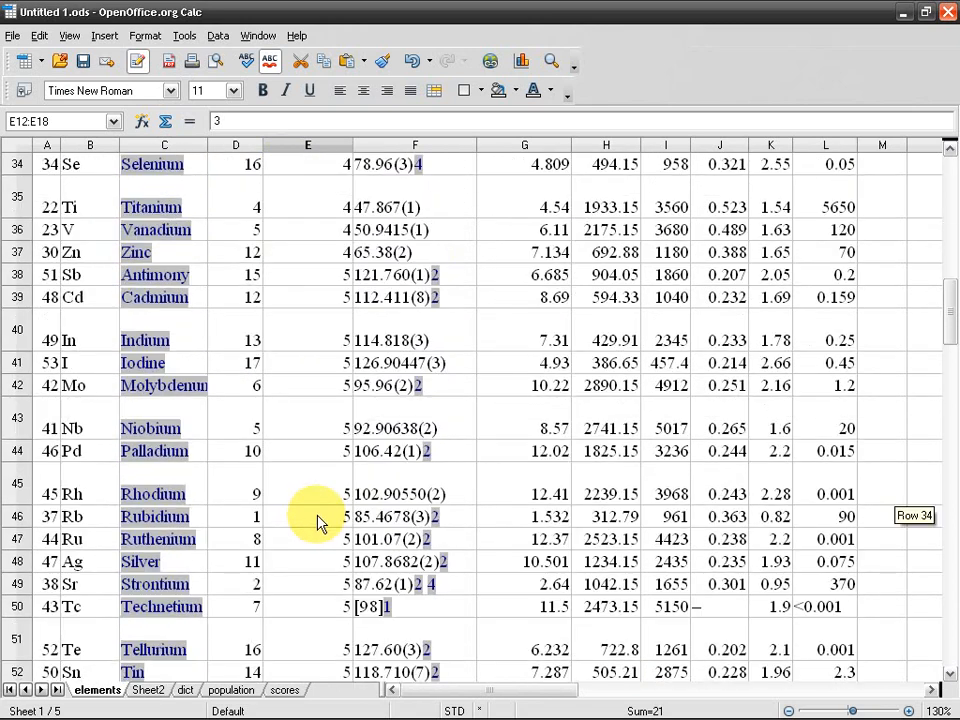
scroll(318, 521, down, 20)
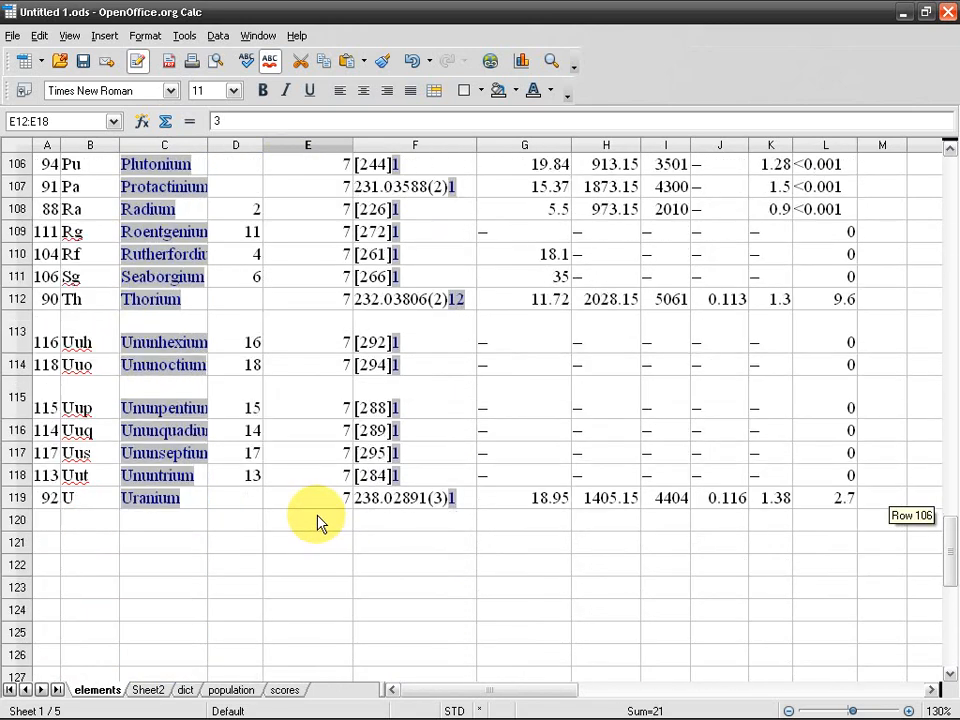
scroll(318, 520, up, 20)
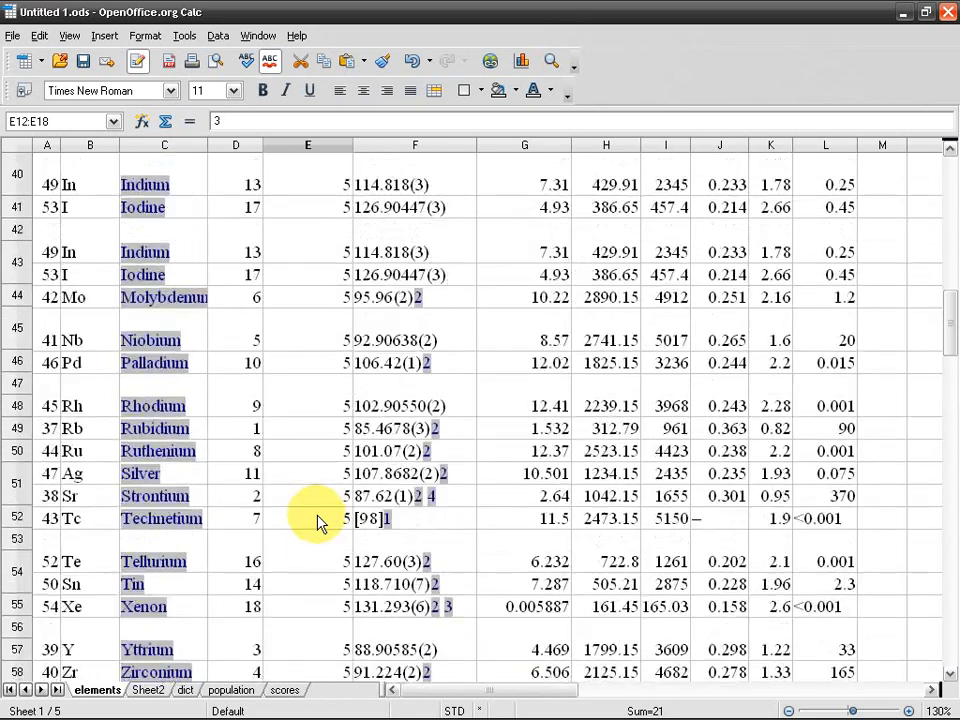
scroll(318, 521, up, 5)
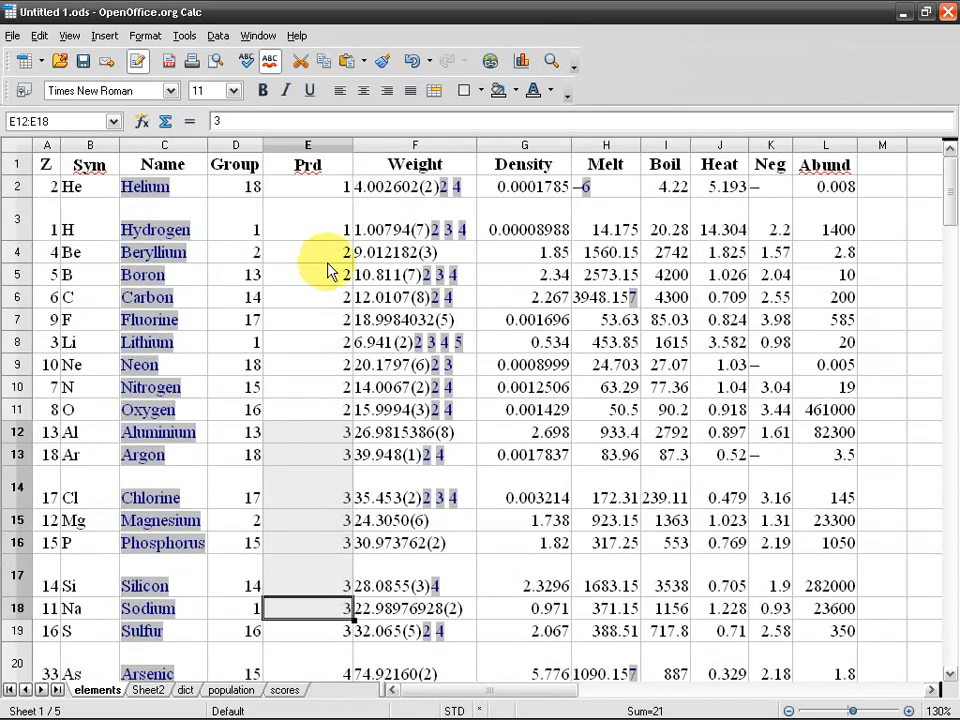
Highlight the Prd 2 rows across Name to Prd in C4:E11, then across Group and Prd in D4:E8, to compare the sort keys
drag(318, 256, 204, 407)
drag(315, 259, 193, 418)
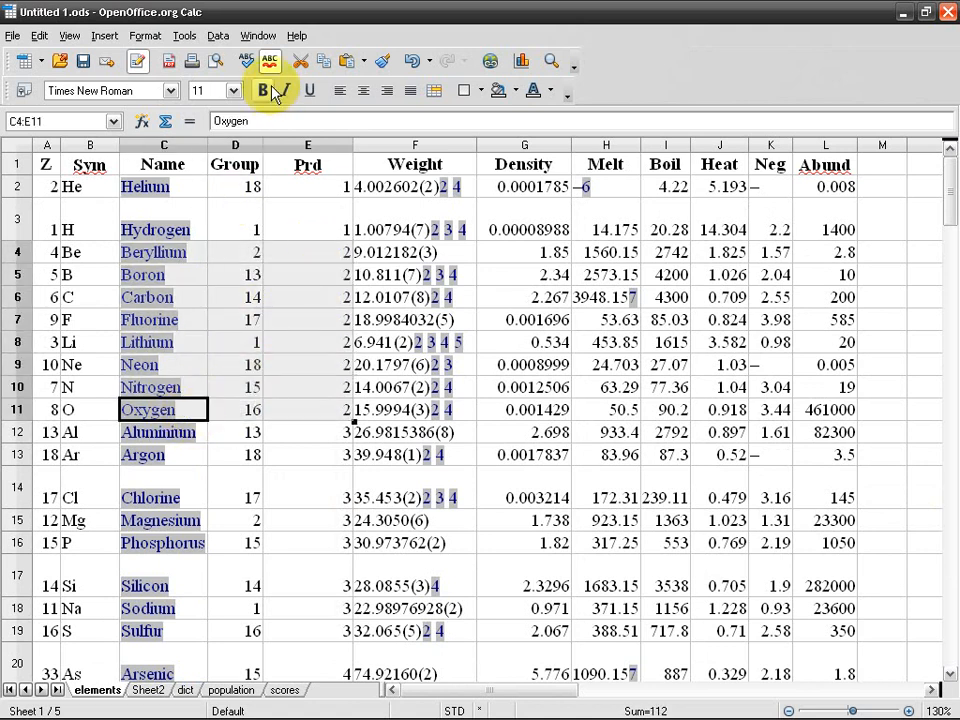
click(218, 36)
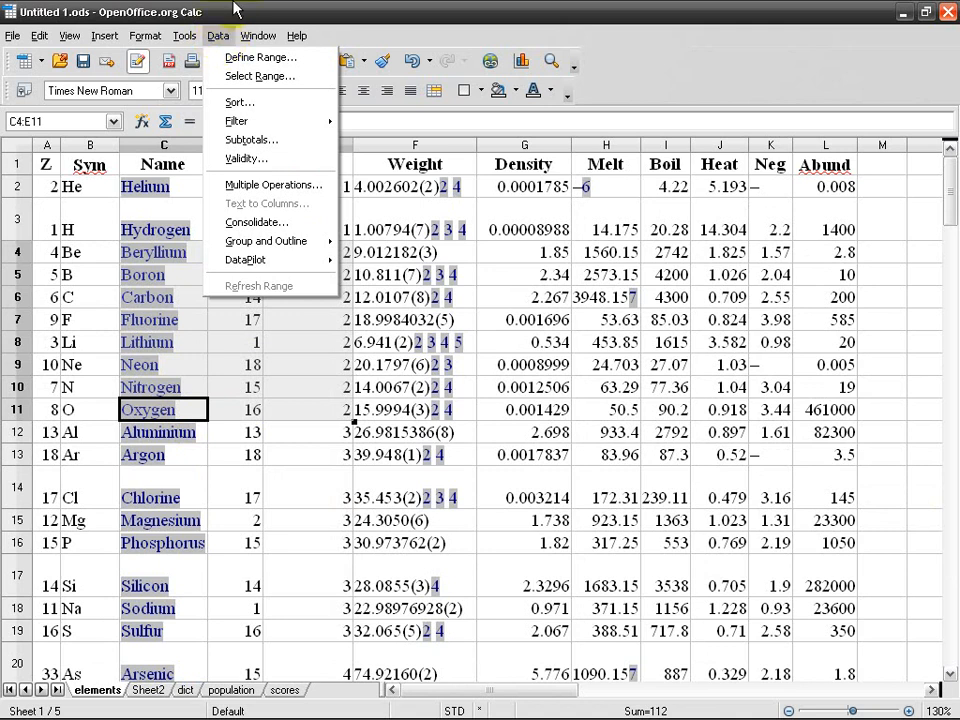
click(236, 10)
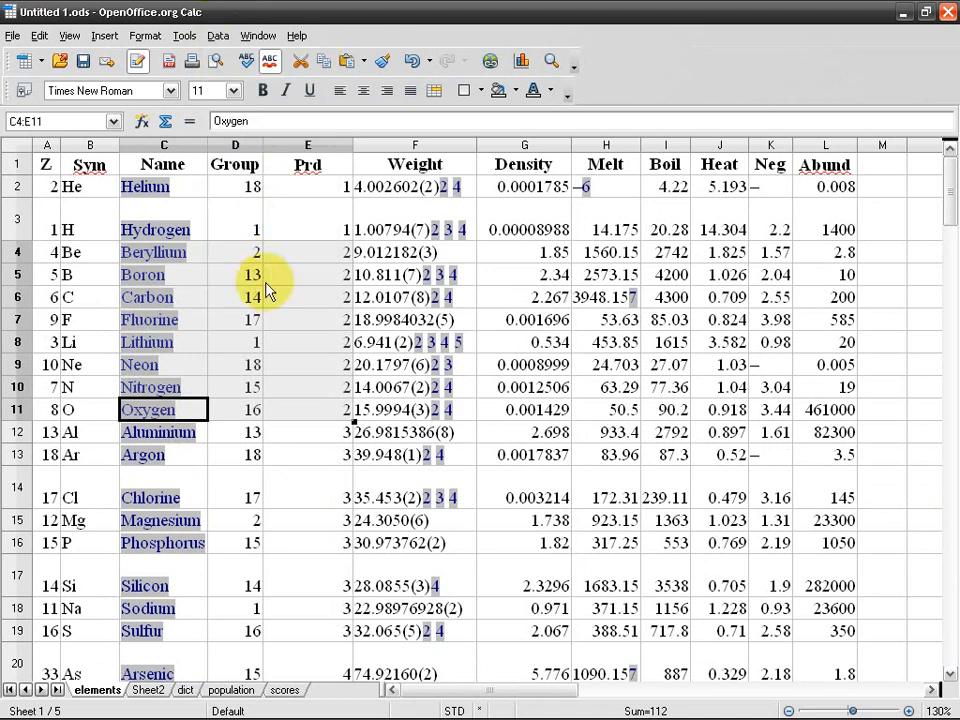
drag(330, 254, 258, 344)
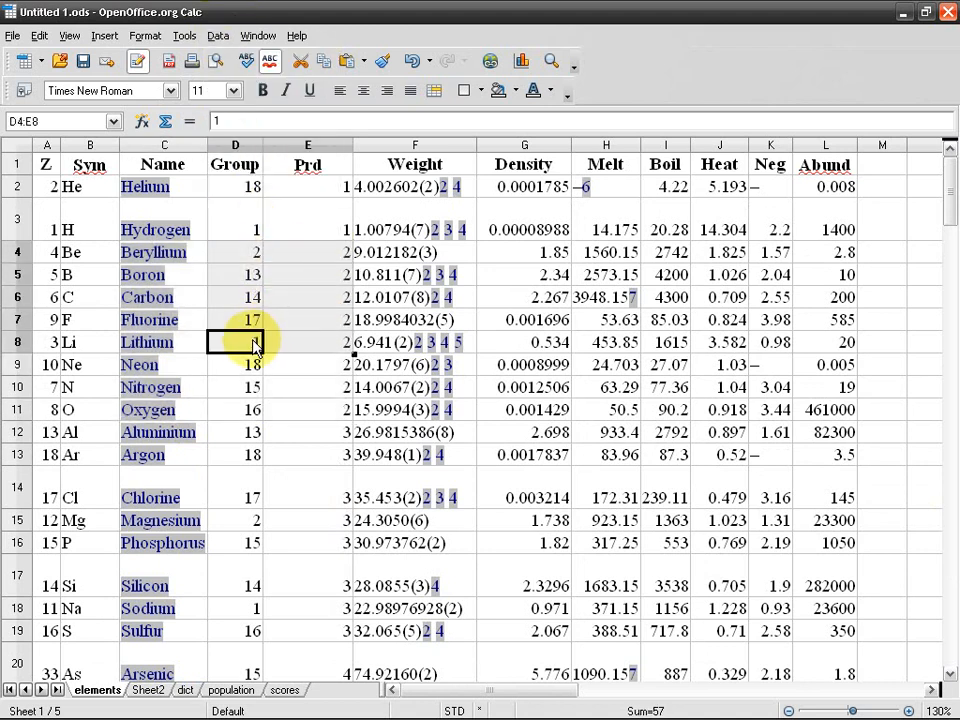
drag(319, 259, 258, 348)
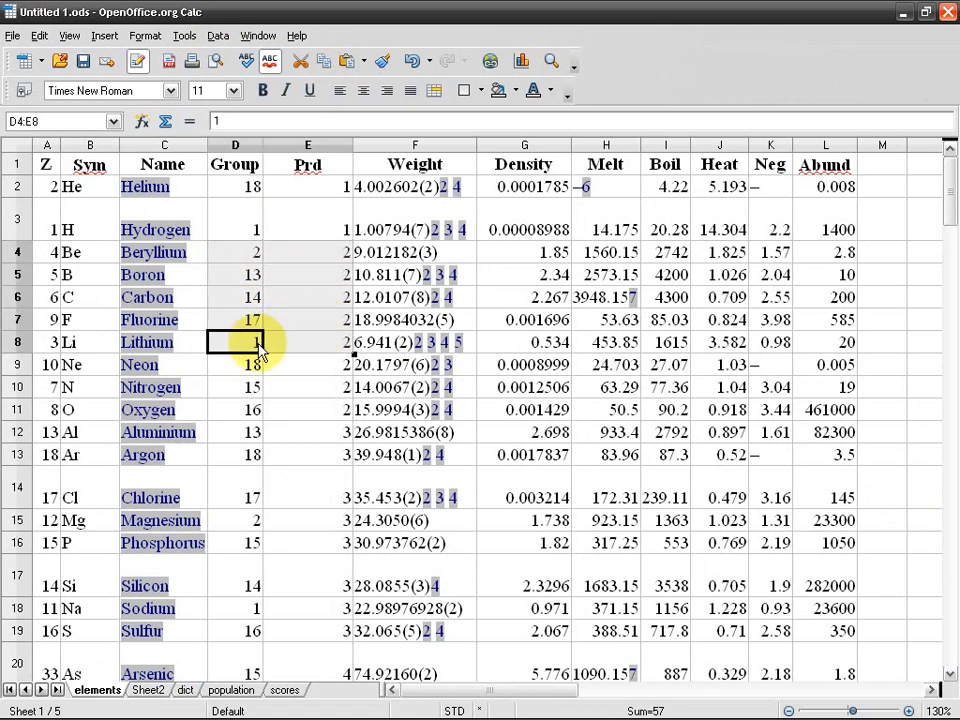